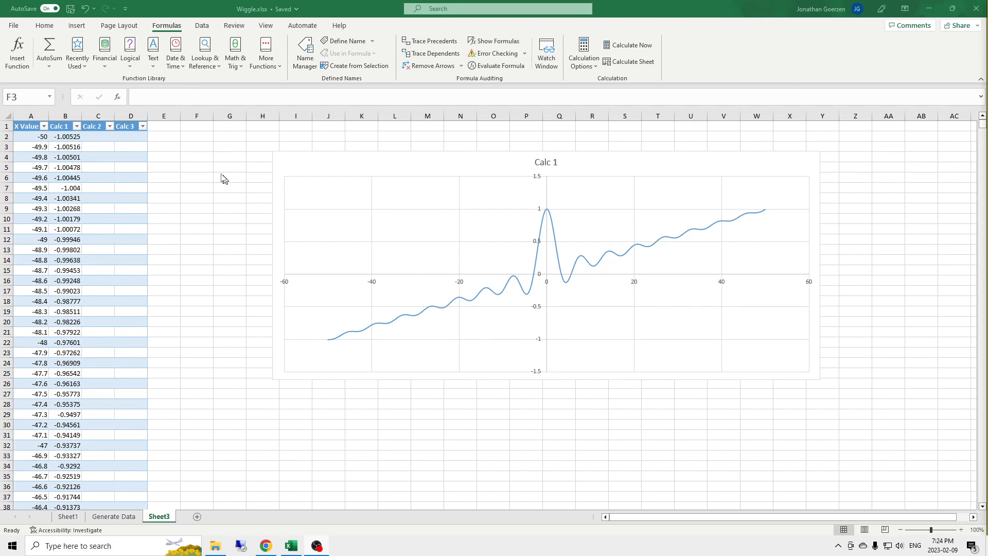
Select a large block of cells, then several single cells, to practise cell selection.
{"action": "left_click", "coordinate": [168, 134]}
{"action": "left_click_drag", "start_coordinate": [163, 135], "coordinate": [919, 461]}
{"action": "left_click_drag", "start_coordinate": [915, 406], "coordinate": [452, 437]}
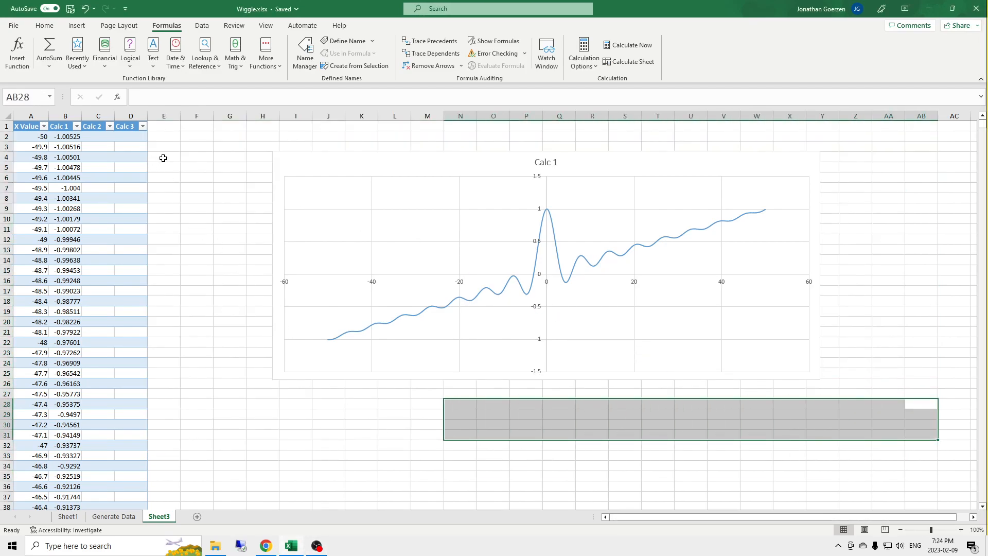
{"action": "left_click", "coordinate": [210, 157]}
{"action": "left_click", "coordinate": [192, 201]}
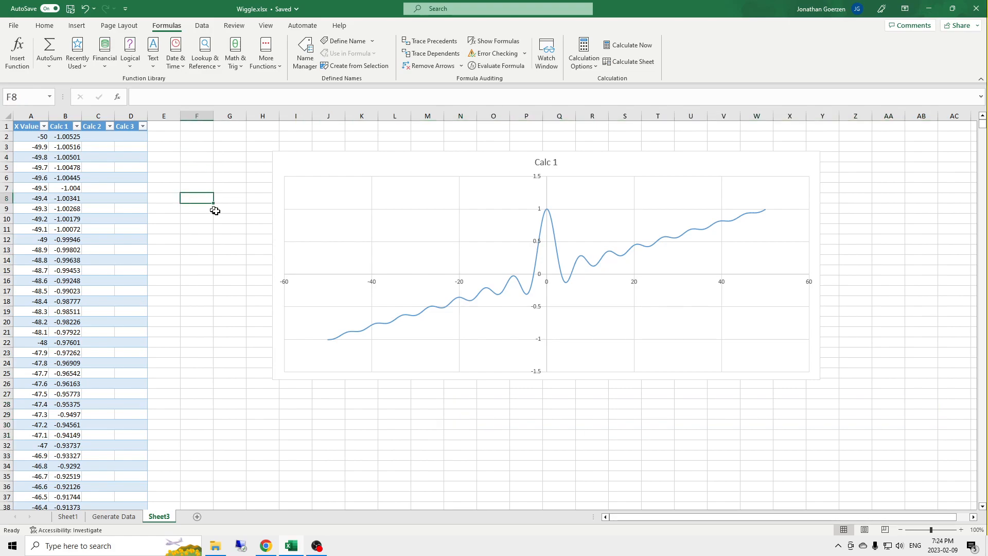
{"action": "left_click", "coordinate": [203, 271]}
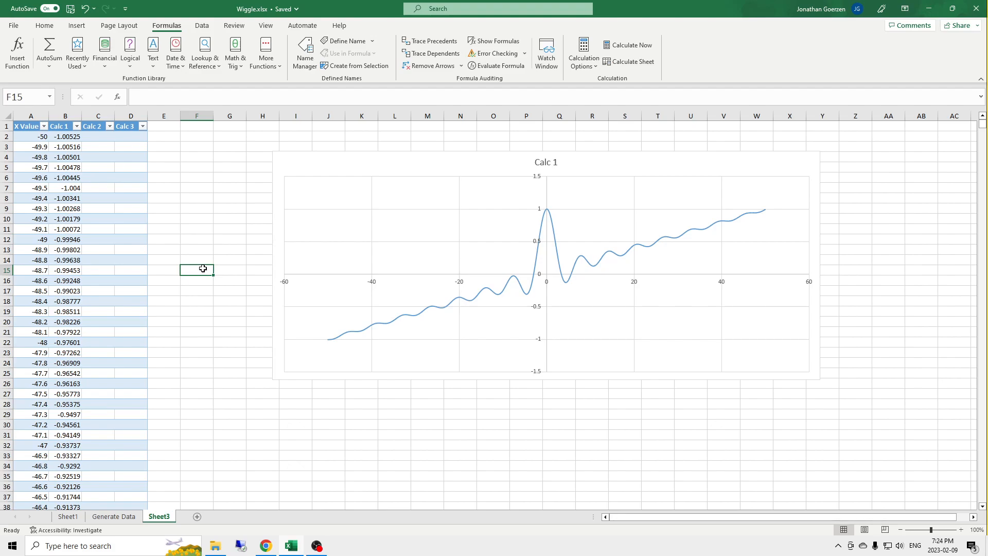
Move the Calc 1 chart to the right so its left edge sits near column L.
{"action": "left_click", "coordinate": [261, 134]}
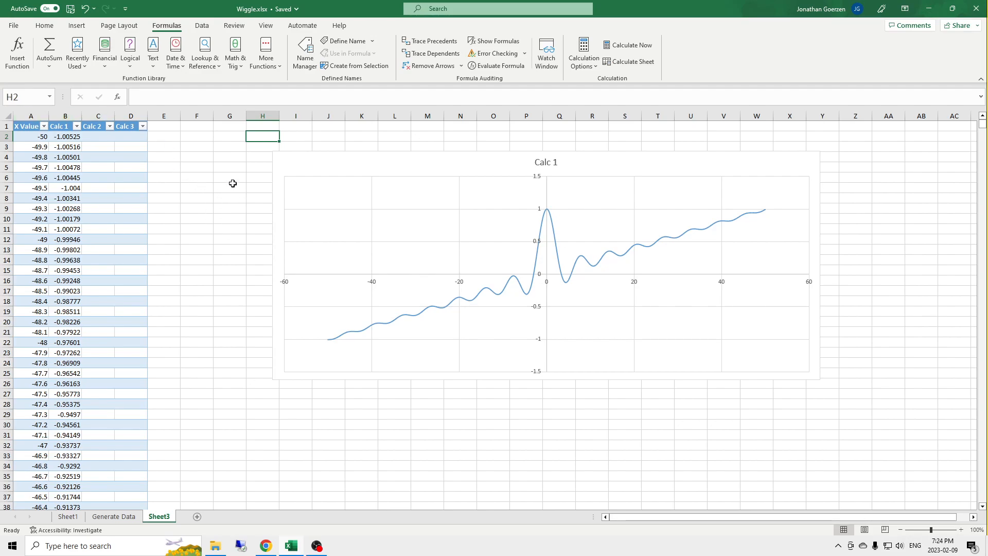
{"action": "left_click", "coordinate": [287, 154]}
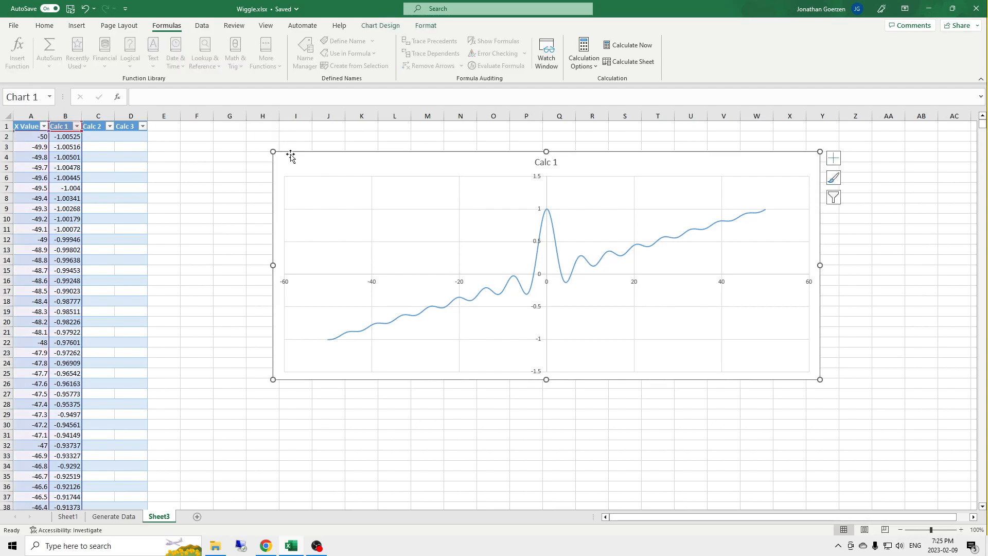
{"action": "left_click_drag", "start_coordinate": [291, 157], "coordinate": [411, 168]}
{"action": "left_click", "coordinate": [264, 168]}
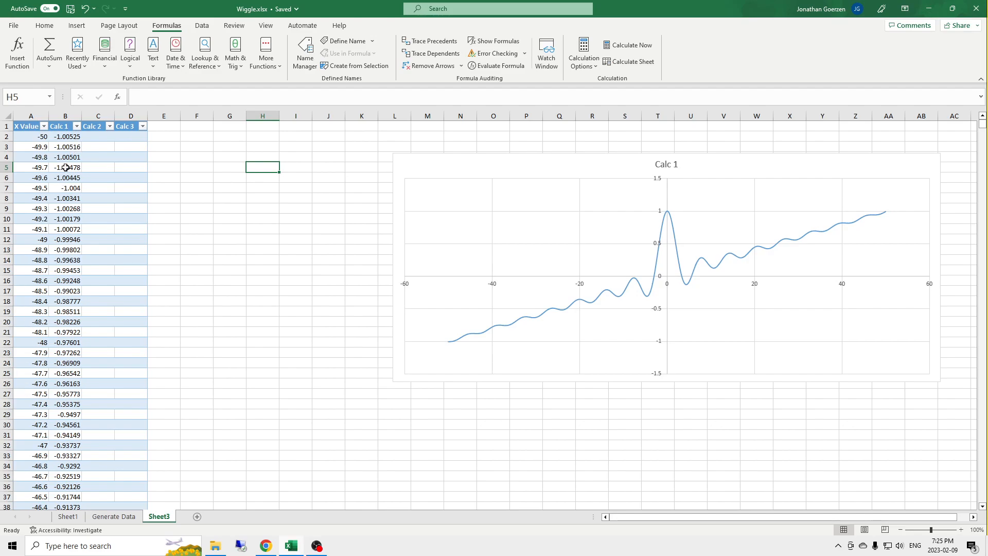
Select column A, a whole row and a single cell, and scroll the sheet down and back up.
{"action": "left_click", "coordinate": [32, 116]}
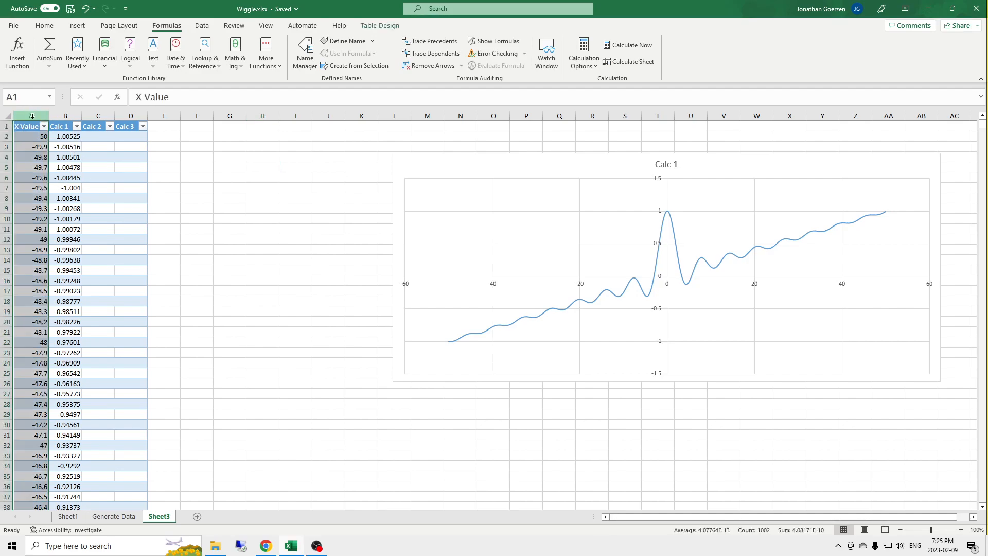
{"action": "left_click", "coordinate": [7, 178]}
{"action": "left_click", "coordinate": [198, 189]}
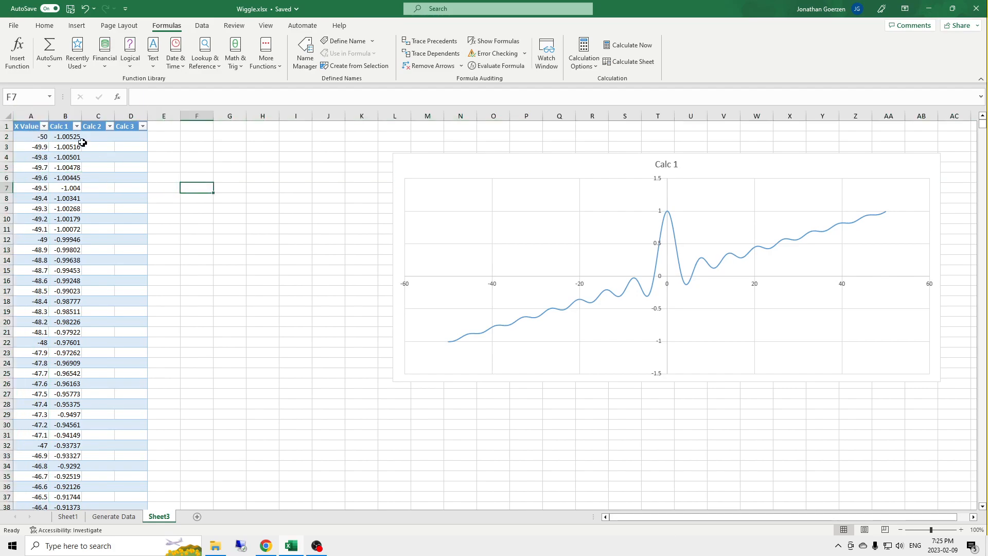
{"action": "scroll", "coordinate": [116, 247], "scroll_direction": "down", "scroll_amount": 18}
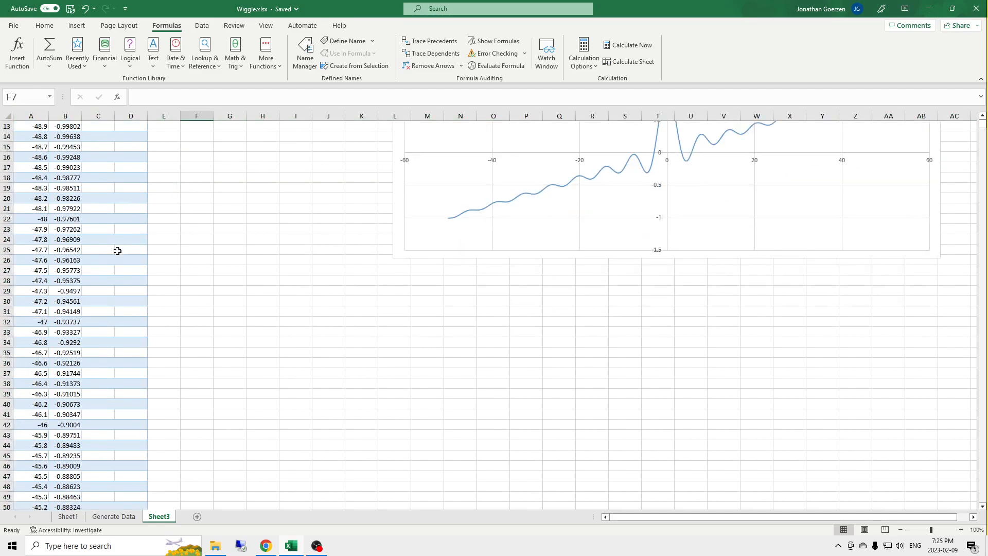
{"action": "scroll", "coordinate": [104, 253], "scroll_direction": "up", "scroll_amount": 18}
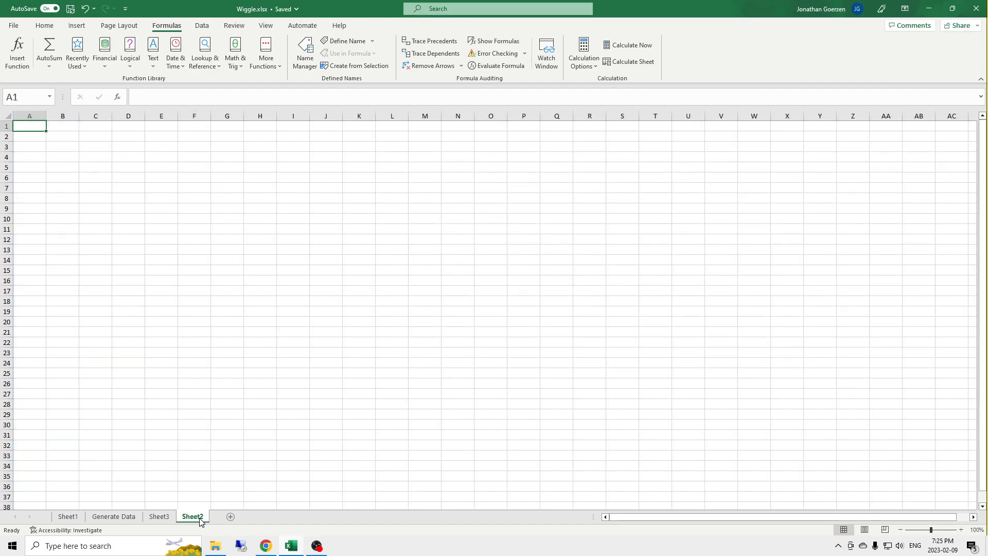
On Sheet2, select a block of cells, then rename the sheet as NewName.
{"action": "left_click_drag", "start_coordinate": [70, 146], "coordinate": [916, 443]}
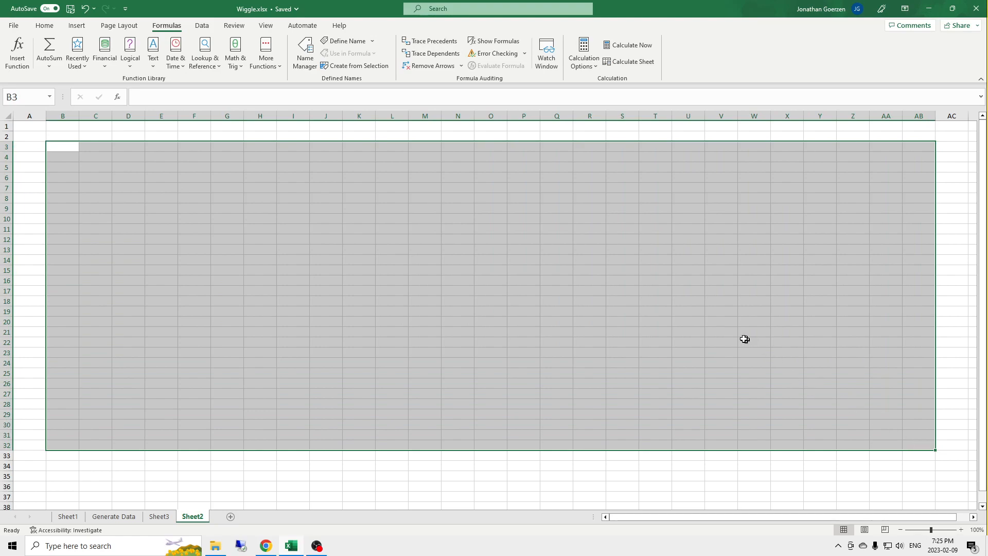
{"action": "left_click", "coordinate": [115, 167]}
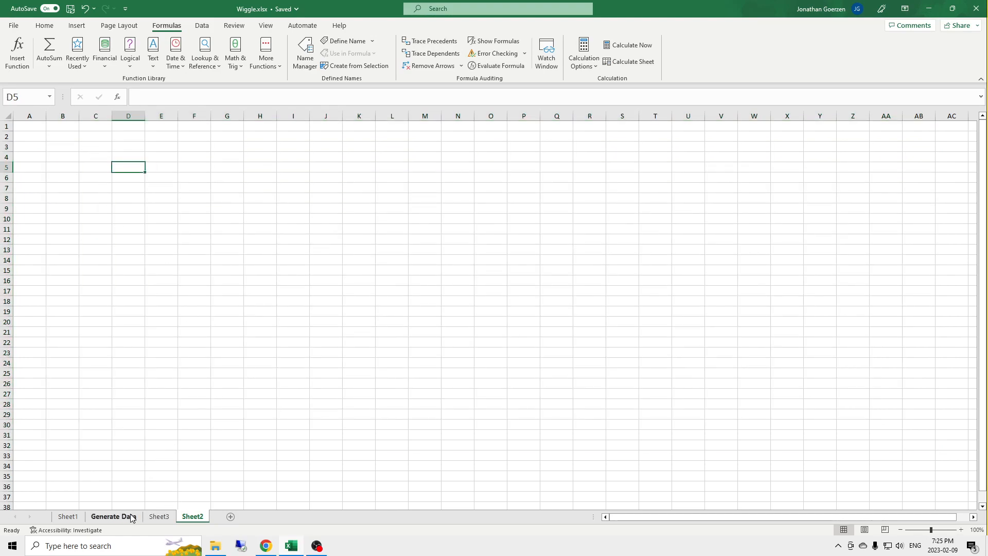
{"action": "double_click", "coordinate": [198, 516]}
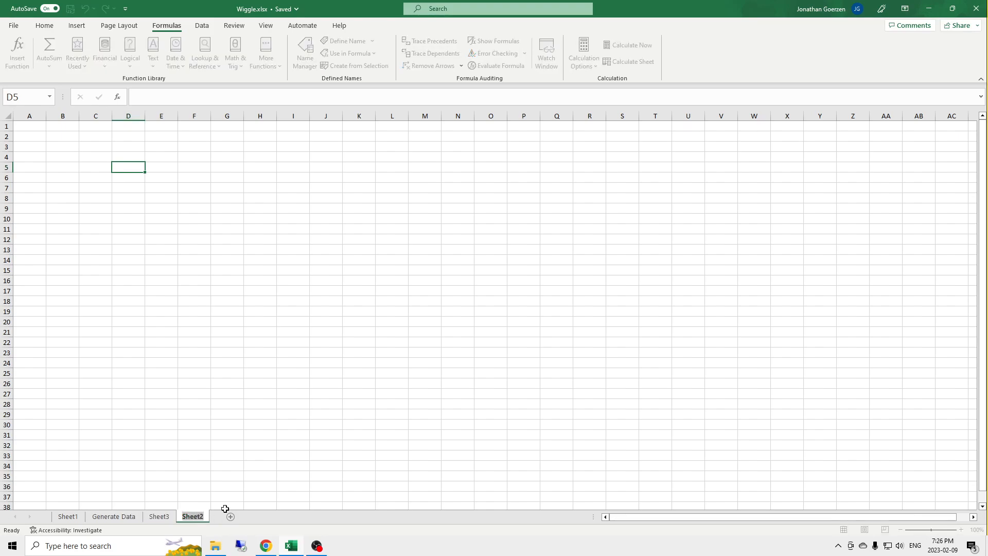
{"action": "type", "text": "NewName"}
{"action": "key", "text": "Return"}
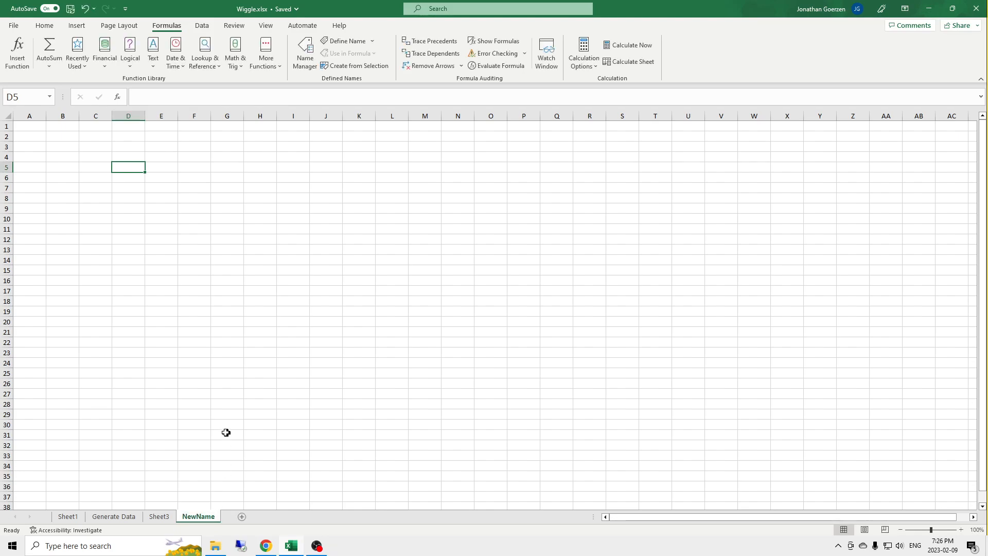
Switch through the Generate Data, Sheet1 and Sheet3 worksheets.
{"action": "left_click", "coordinate": [114, 517]}
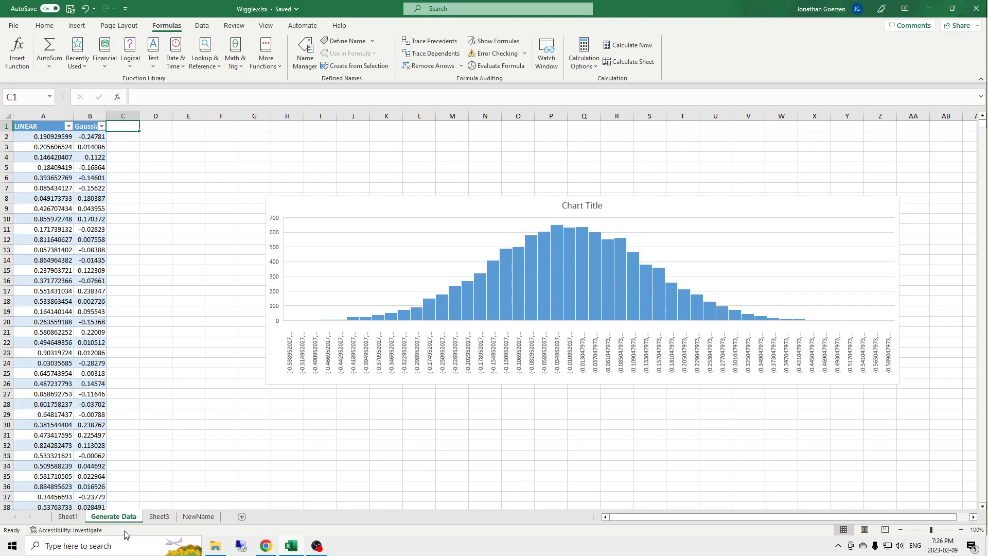
{"action": "left_click", "coordinate": [74, 517]}
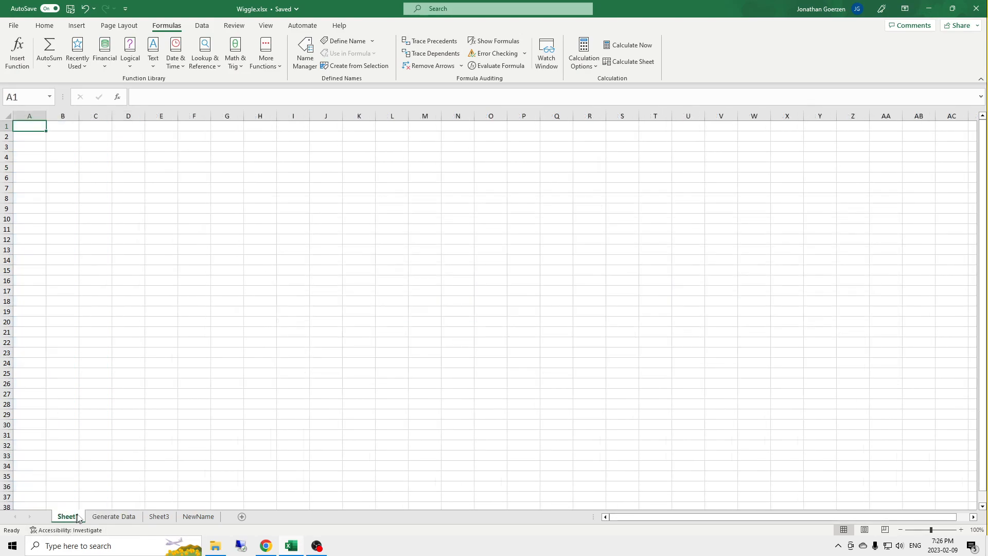
{"action": "left_click", "coordinate": [156, 516]}
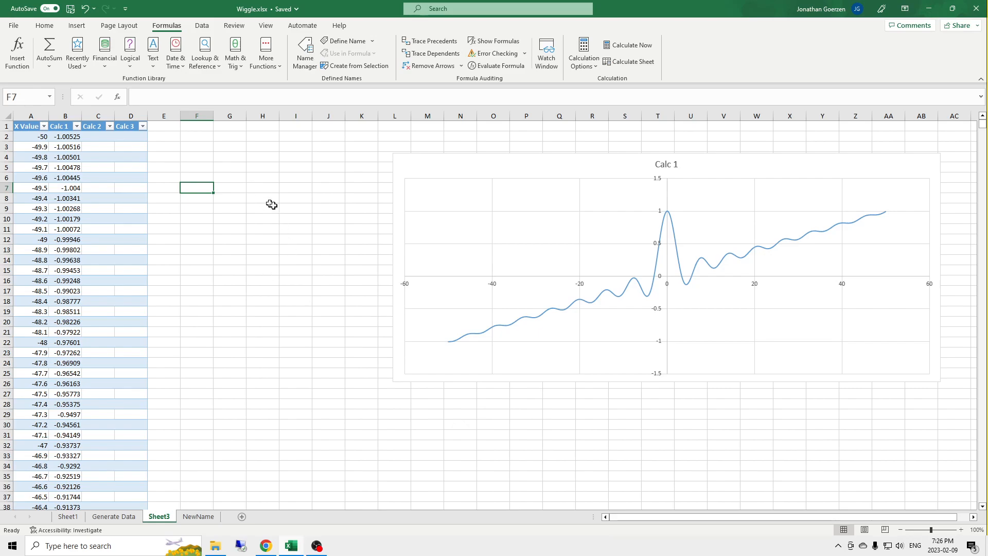
Move the active cell around Sheet3 by selecting cells and stepping with the arrow keys.
{"action": "left_click", "coordinate": [368, 146]}
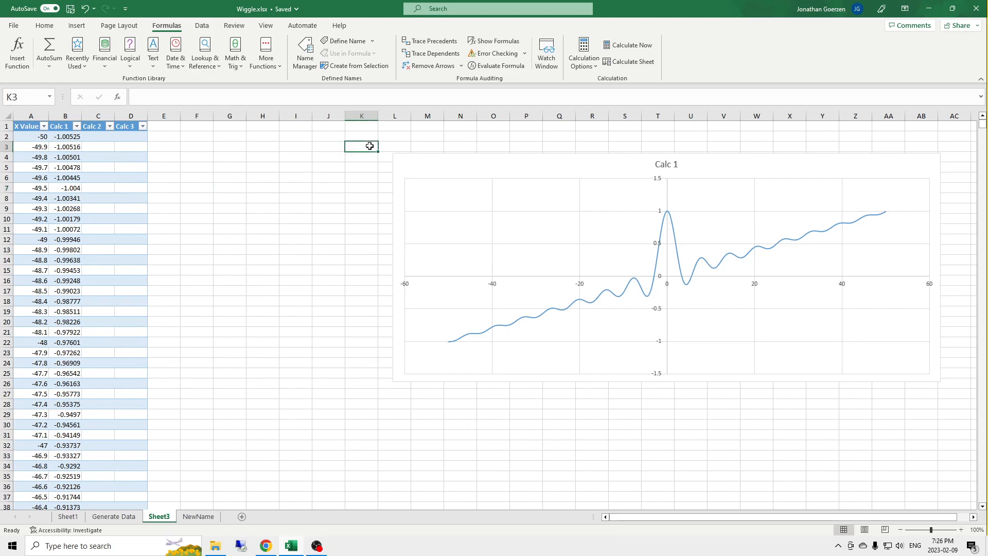
{"action": "left_click", "coordinate": [250, 352]}
{"action": "left_click", "coordinate": [119, 207]}
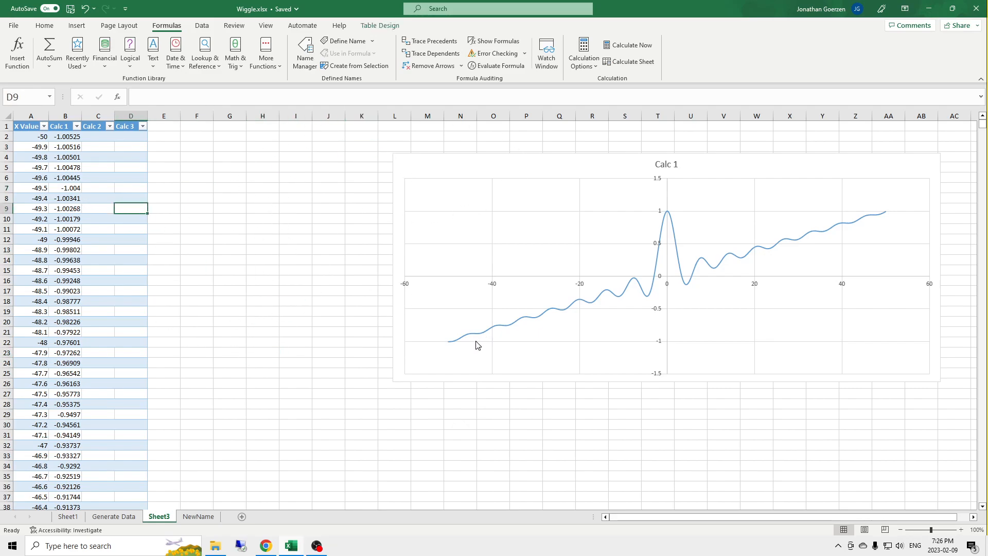
{"action": "key", "text": "Right"}
{"action": "key", "text": "Right"}
{"action": "key", "text": "Right"}
{"action": "key", "text": "Right"}
{"action": "key", "text": "Right"}
{"action": "key", "text": "Right"}
{"action": "key", "text": "Right"}
{"action": "key", "text": "Up"}
{"action": "key", "text": "Up"}
{"action": "key", "text": "Up"}
{"action": "key", "text": "Left"}
{"action": "key", "text": "Left"}
{"action": "key", "text": "Left"}
{"action": "key", "text": "Left"}
{"action": "key", "text": "Left"}
{"action": "key", "text": "Left"}
{"action": "key", "text": "Down"}
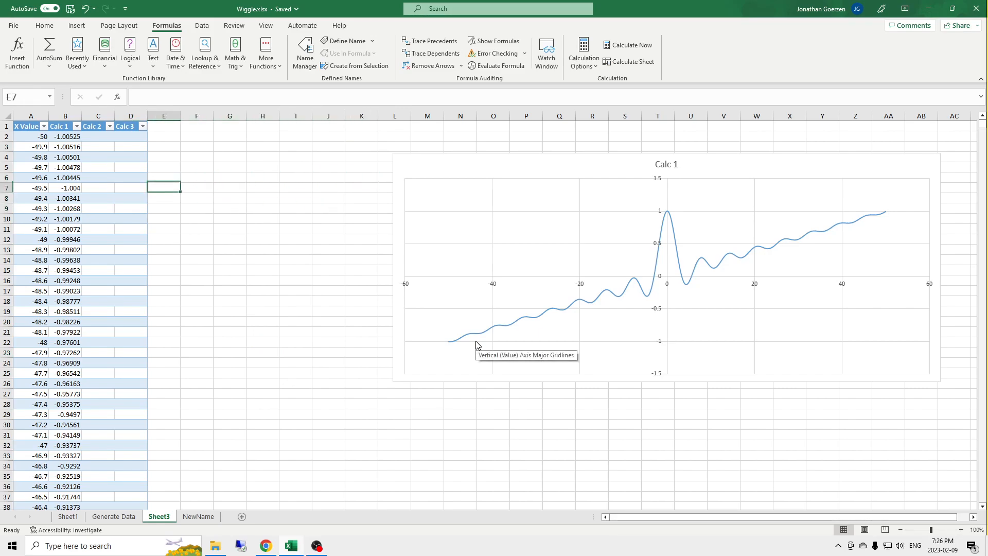
{"action": "key", "text": "Left"}
{"action": "key", "text": "Right"}
{"action": "key", "text": "Right"}
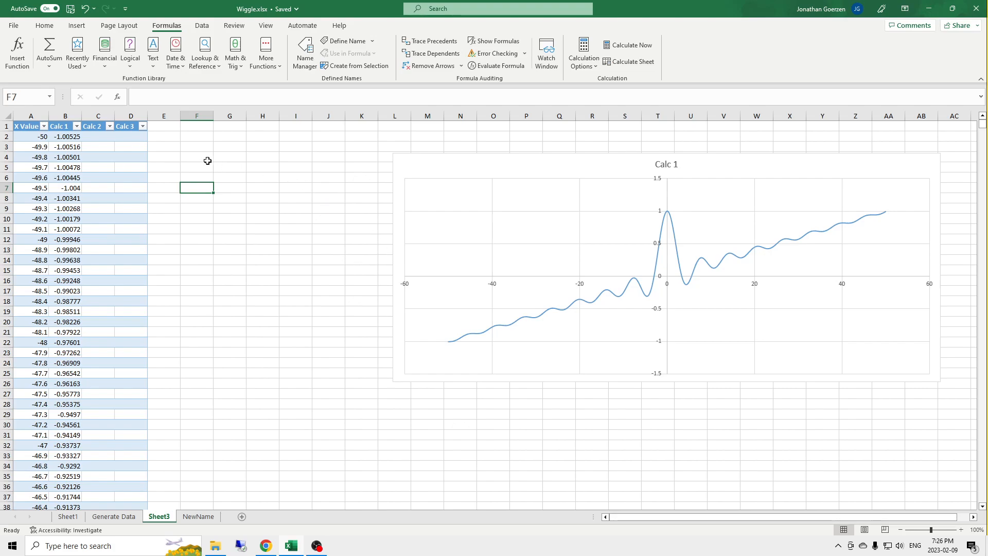
Select cell J5 and scroll the sheet down and back up.
{"action": "left_click", "coordinate": [330, 167]}
{"action": "scroll", "coordinate": [294, 251], "scroll_direction": "down", "scroll_amount": 6}
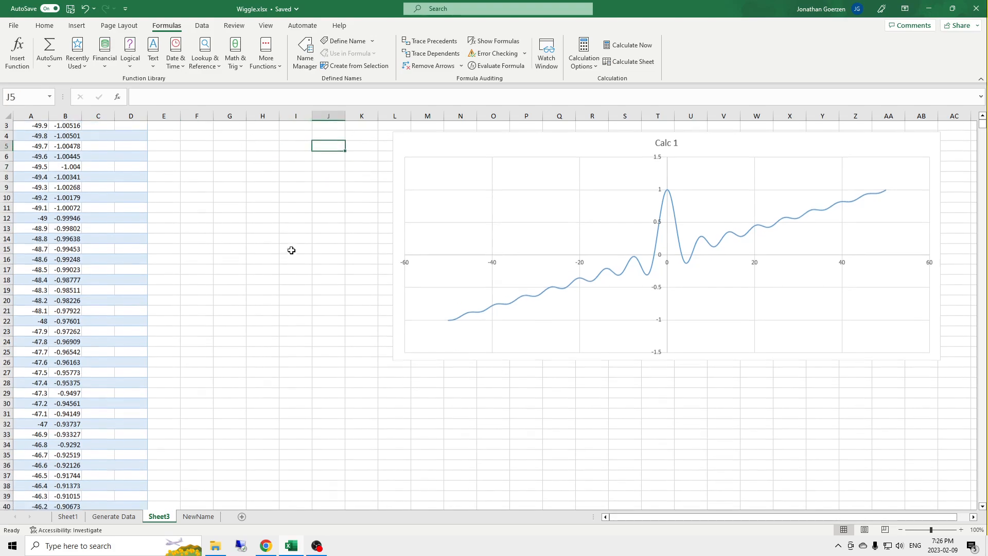
{"action": "scroll", "coordinate": [295, 252], "scroll_direction": "up", "scroll_amount": 6}
{"action": "scroll", "coordinate": [338, 231], "scroll_direction": "down", "scroll_amount": 4}
{"action": "scroll", "coordinate": [348, 231], "scroll_direction": "up", "scroll_amount": 4}
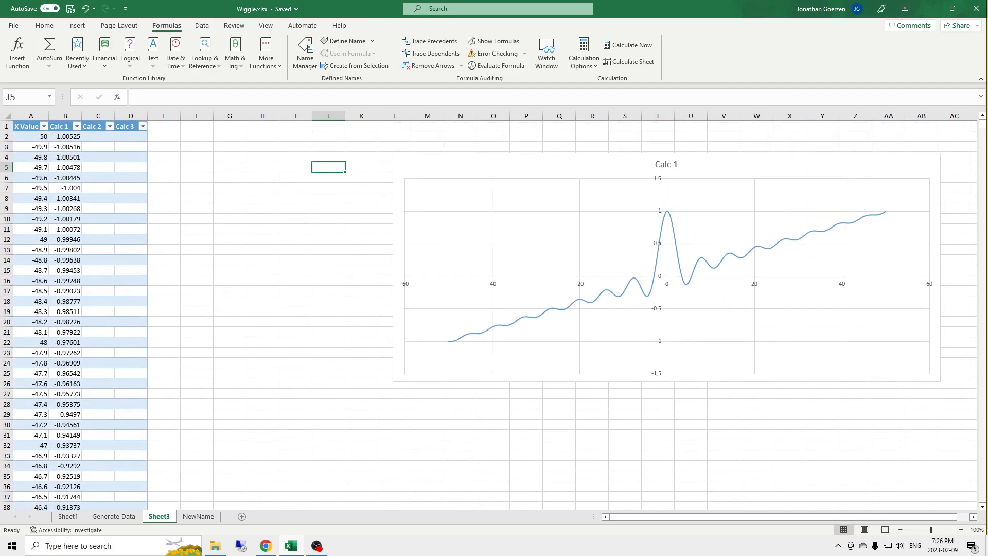
Scroll the sheet horizontally and vertically using the scroll bars and return to column A.
{"action": "left_click", "coordinate": [980, 138]}
{"action": "left_click_drag", "start_coordinate": [982, 123], "coordinate": [983, 124]}
{"action": "mouse_move", "coordinate": [958, 518]}
{"action": "left_mouse_down"}
{"action": "mouse_move", "coordinate": [971, 517]}
{"action": "mouse_move", "coordinate": [872, 510]}
{"action": "mouse_move", "coordinate": [964, 511]}
{"action": "left_mouse_up"}
{"action": "left_click", "coordinate": [975, 519]}
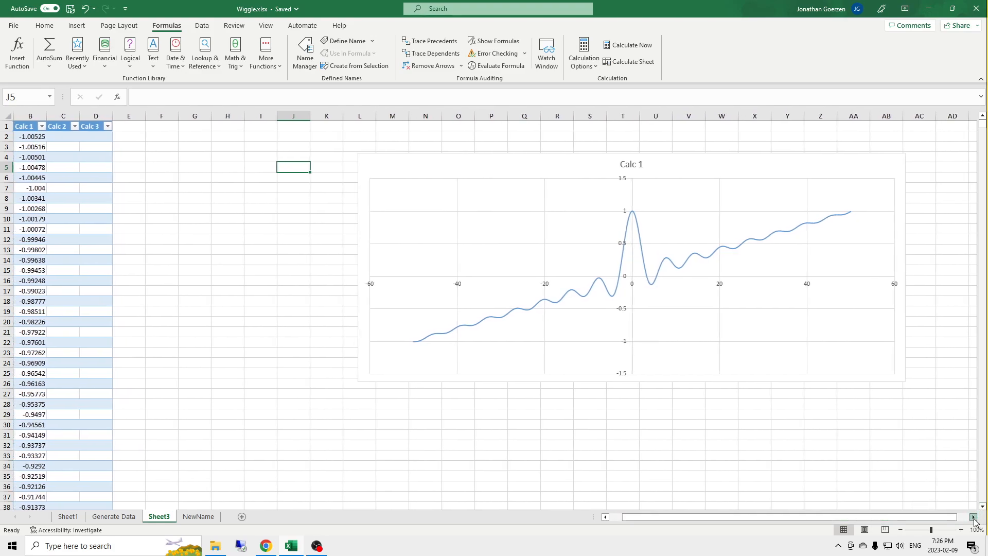
{"action": "left_click", "coordinate": [975, 519]}
{"action": "left_click", "coordinate": [974, 518]}
{"action": "left_click_drag", "start_coordinate": [932, 520], "coordinate": [821, 517]}
{"action": "left_click", "coordinate": [972, 518]}
{"action": "left_click_drag", "start_coordinate": [972, 518], "coordinate": [972, 518]}
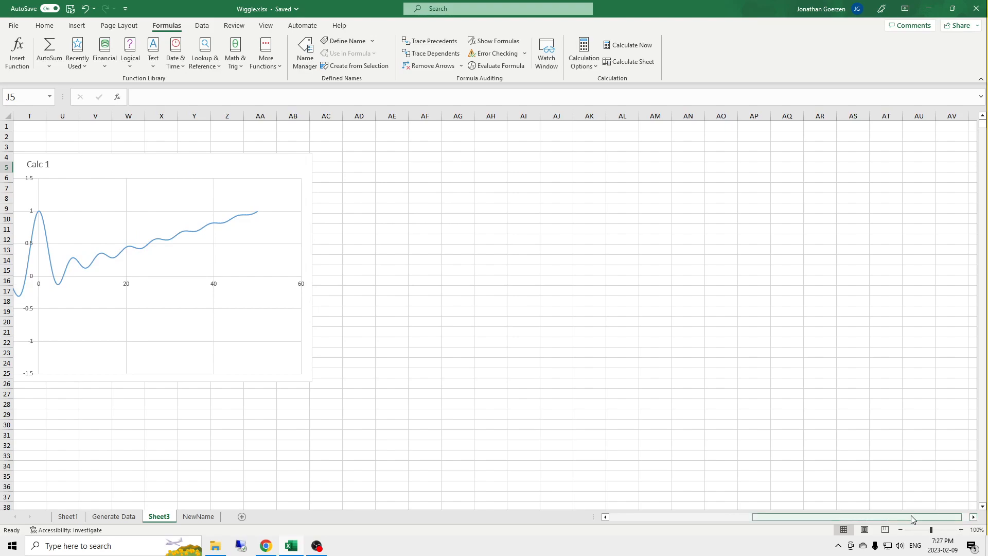
{"action": "left_click_drag", "start_coordinate": [911, 515], "coordinate": [605, 520]}
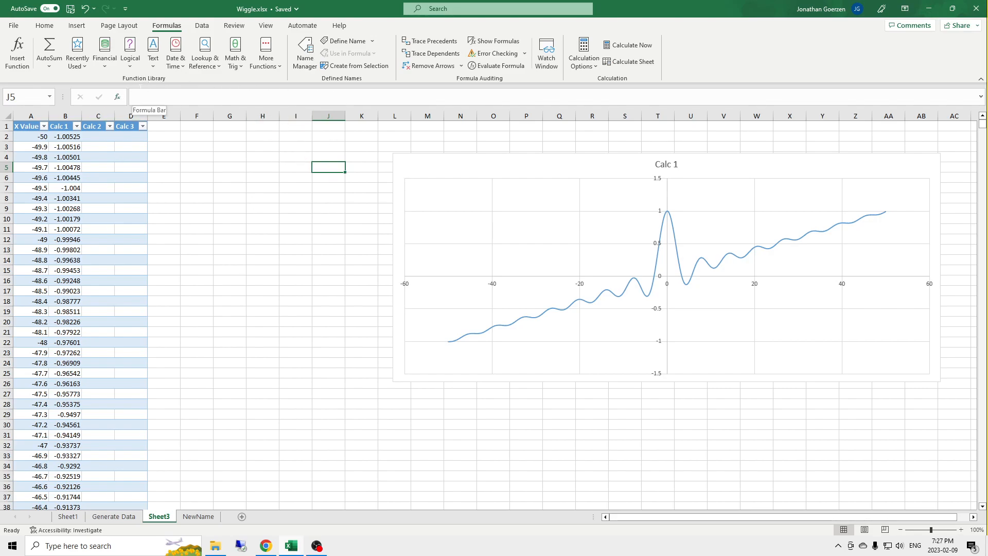
Enlarge the formula bar to show the full Calc 1 formula of cell B3.
{"action": "left_click", "coordinate": [136, 96]}
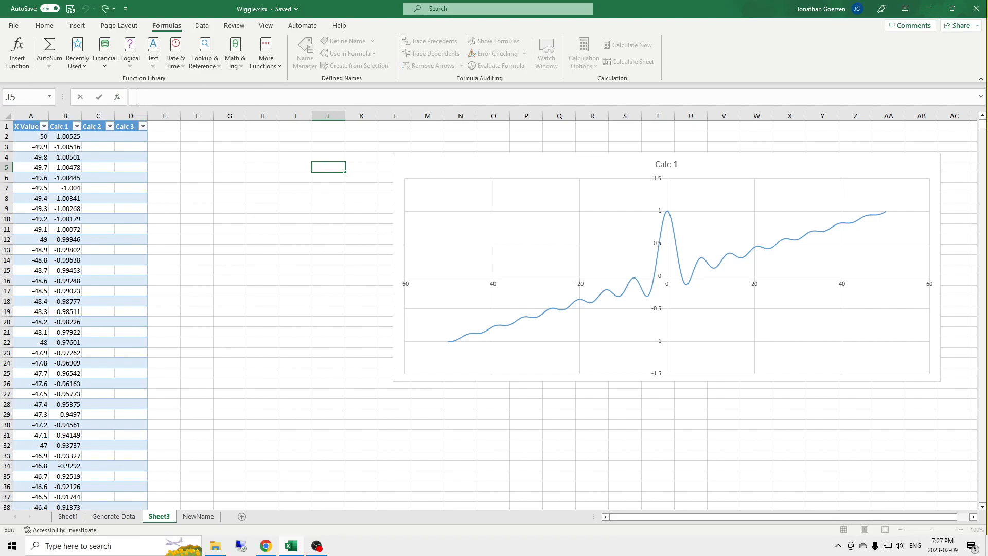
{"action": "left_click", "coordinate": [64, 147]}
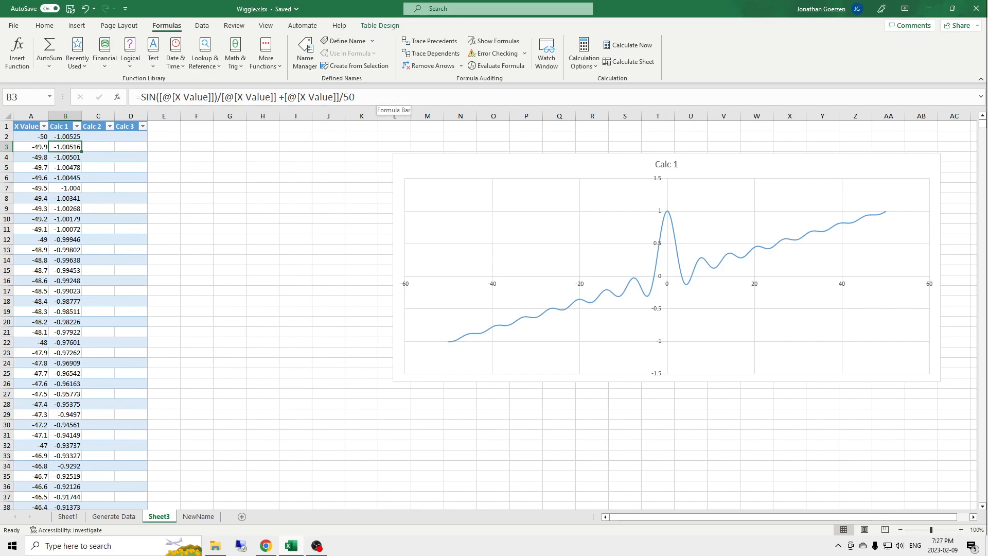
{"action": "left_click_drag", "start_coordinate": [415, 115], "coordinate": [413, 150]}
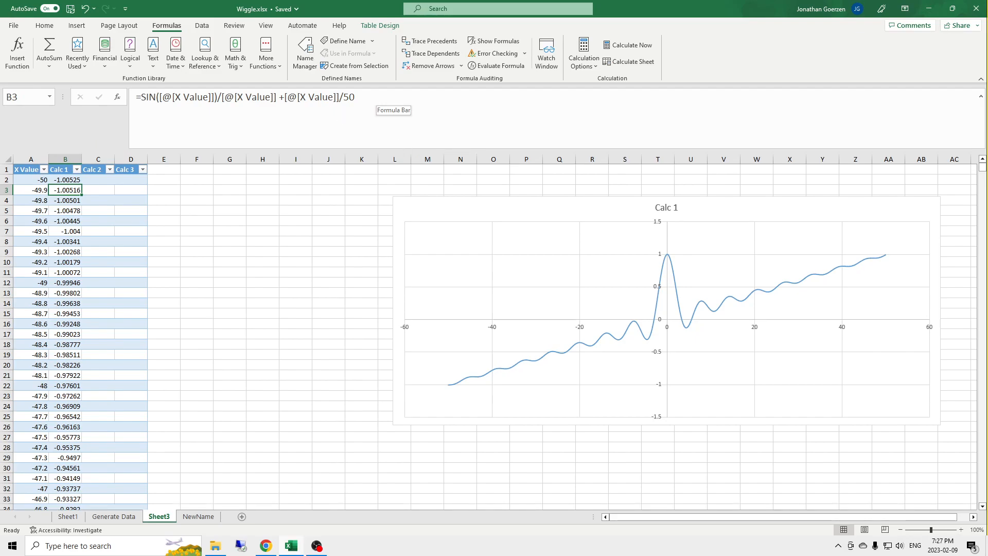
{"action": "left_click", "coordinate": [109, 189]}
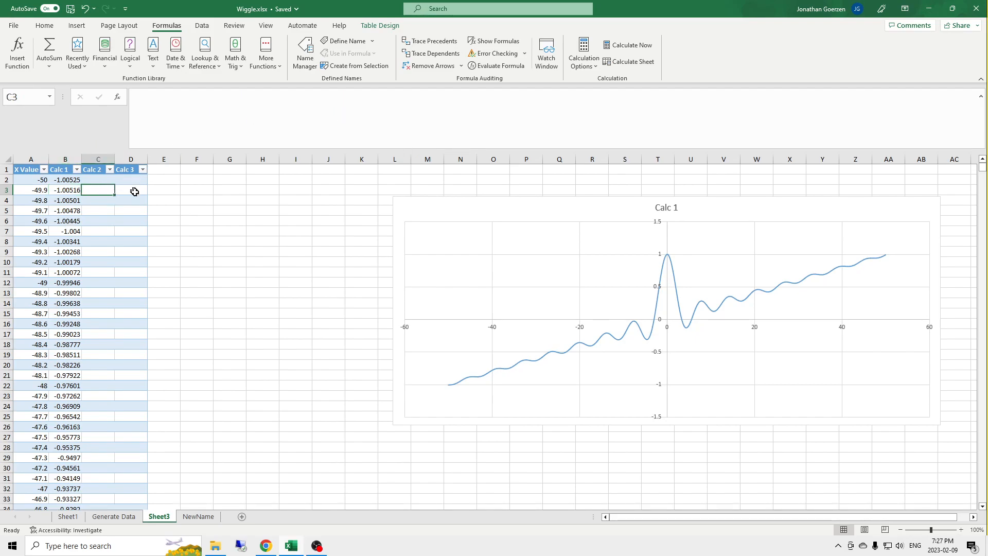
{"action": "left_click", "coordinate": [67, 190]}
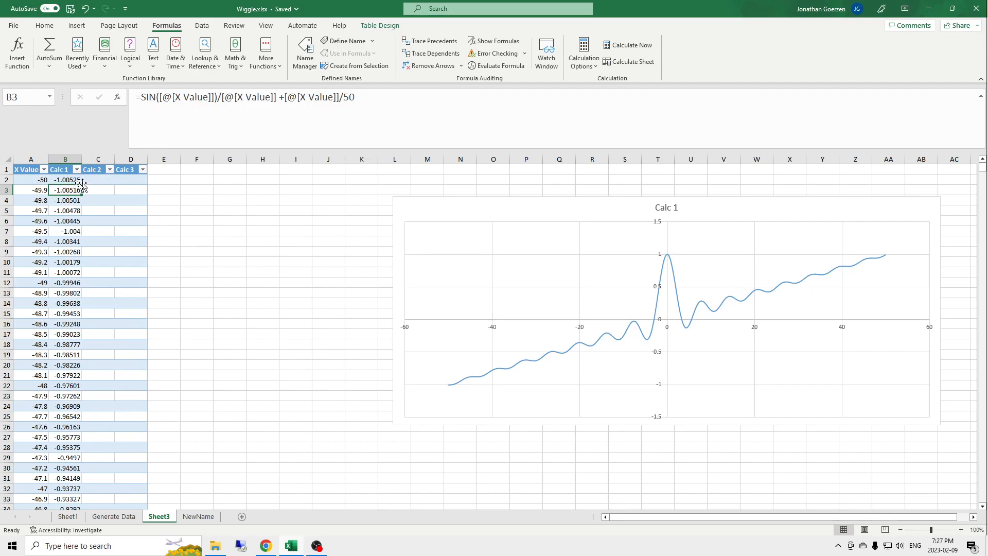
Open cell A2's value in the formula bar and confirm it.
{"action": "left_click", "coordinate": [31, 177]}
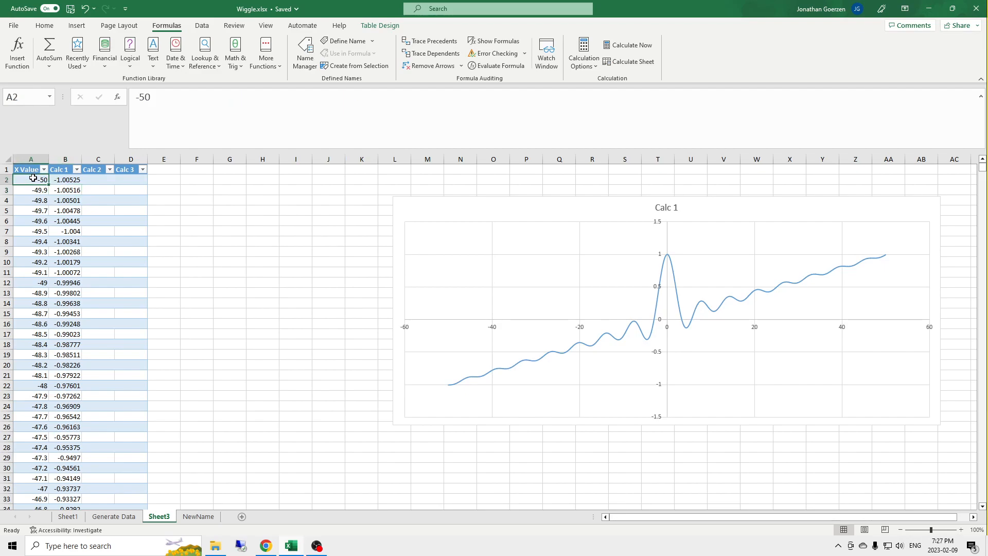
{"action": "left_click", "coordinate": [169, 136]}
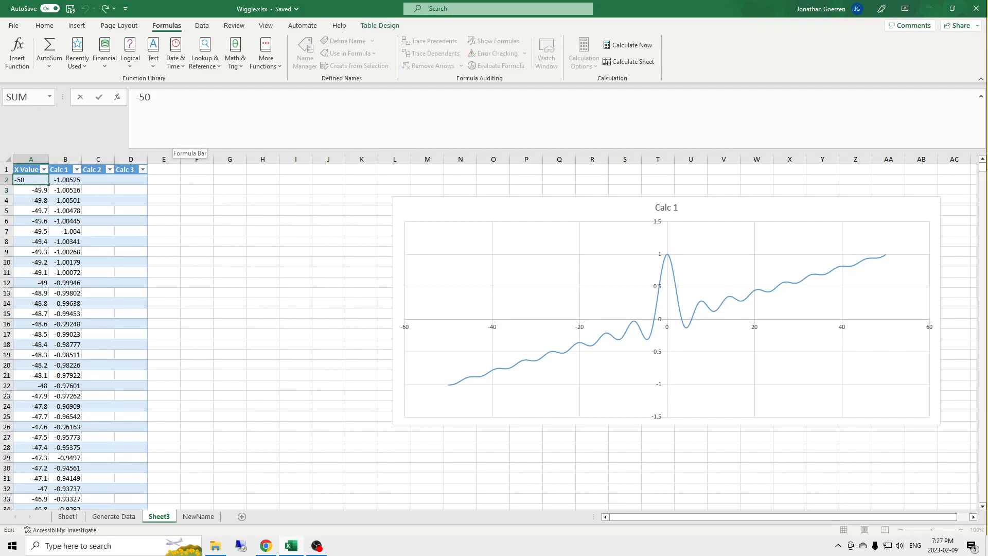
{"action": "key", "text": "Return"}
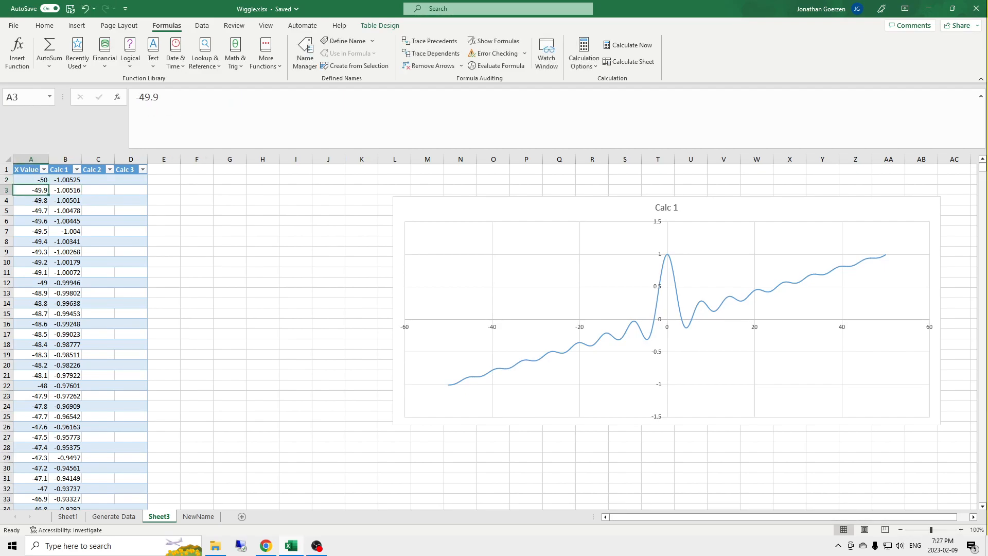
Open cell B2's formula in the formula bar and confirm it.
{"action": "key", "text": "Up"}
{"action": "key", "text": "Right"}
{"action": "left_click", "coordinate": [181, 97]}
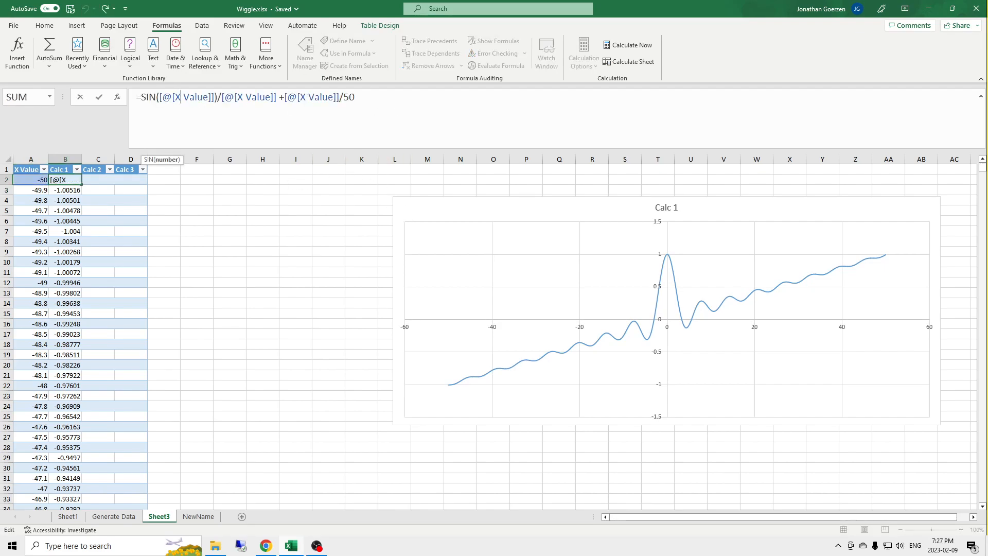
{"action": "key", "text": "ctrl+Return"}
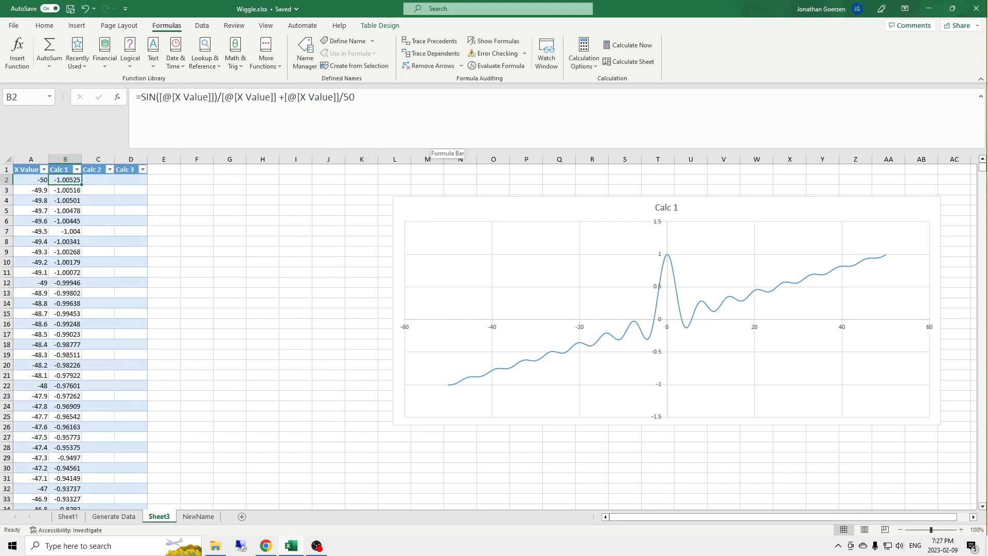
Edit the divisor in B2's formula to 45, then cancel the edit.
{"action": "left_click", "coordinate": [446, 145]}
{"action": "key", "text": "BackSpace"}
{"action": "key", "text": "BackSpace"}
{"action": "type", "text": "4565456546545"}
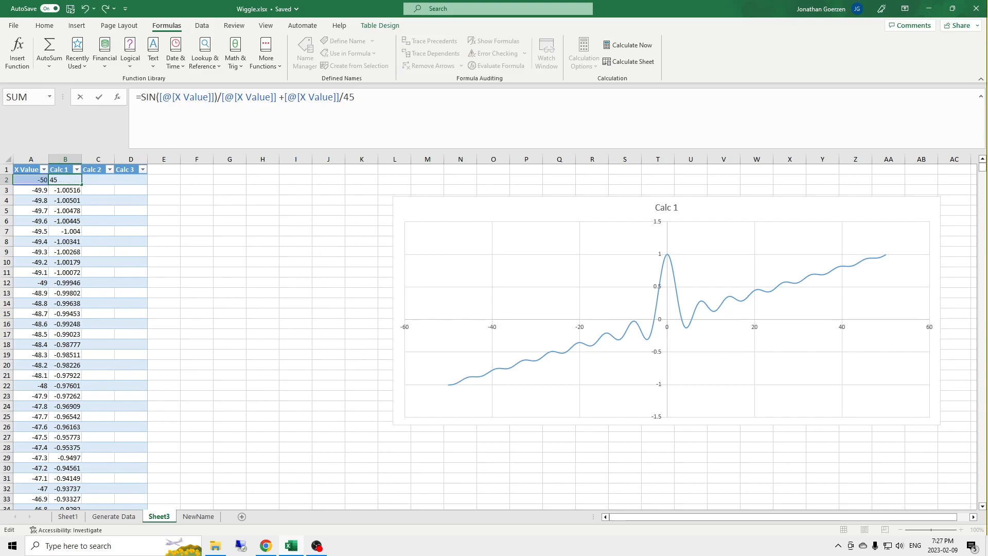
{"action": "key", "text": "BackSpace"}
{"action": "key", "text": "BackSpace"}
{"action": "key", "text": "BackSpace"}
{"action": "key", "text": "BackSpace"}
{"action": "key", "text": "BackSpace"}
{"action": "key", "text": "BackSpace"}
{"action": "key", "text": "BackSpace"}
{"action": "key", "text": "Escape"}
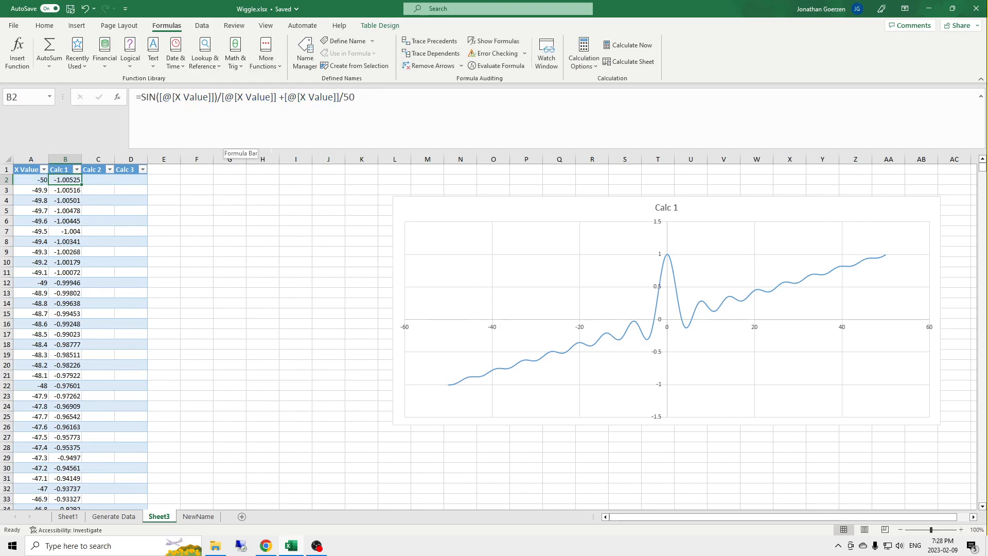
Shrink the formula bar back to a single line.
{"action": "left_click_drag", "start_coordinate": [260, 153], "coordinate": [261, 109]}
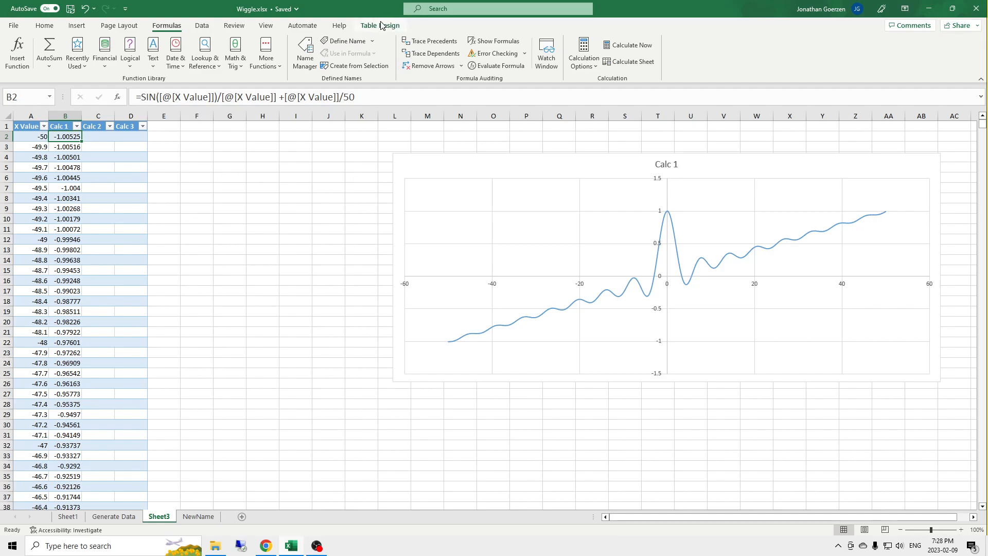
Apply the 60% - Accent6 cell style to cell F1 and enter Text in it.
{"action": "left_click", "coordinate": [476, 169]}
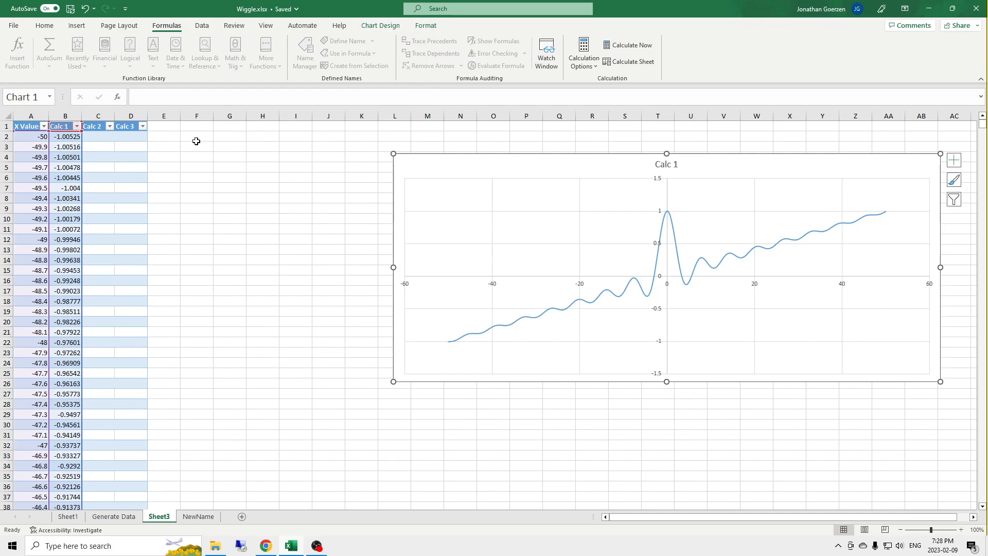
{"action": "left_click", "coordinate": [212, 129]}
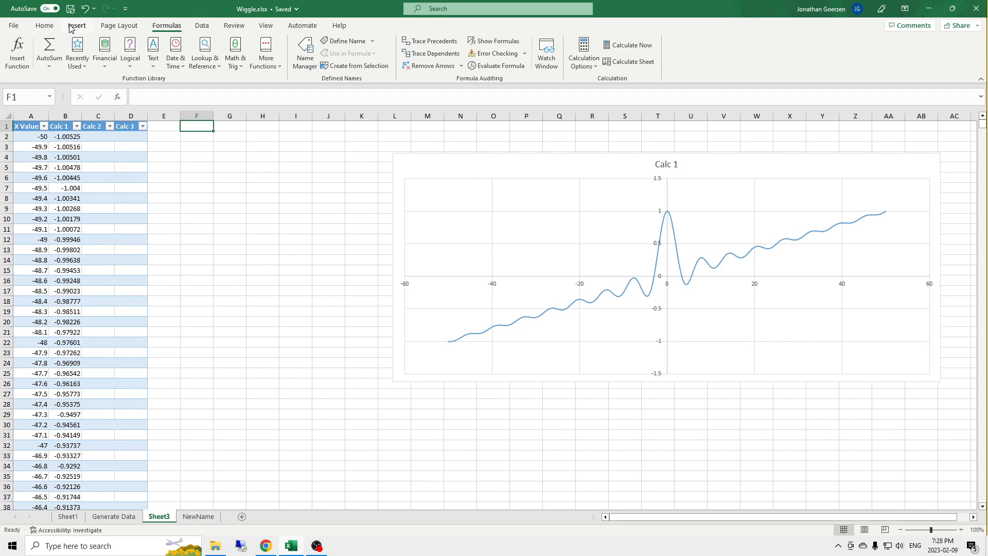
{"action": "left_click", "coordinate": [45, 27]}
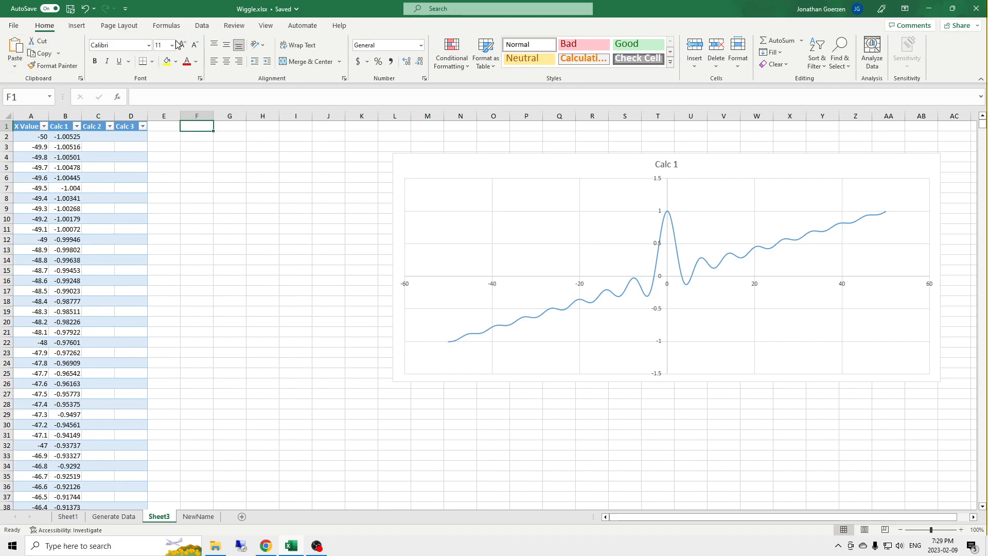
{"action": "left_click", "coordinate": [150, 45]}
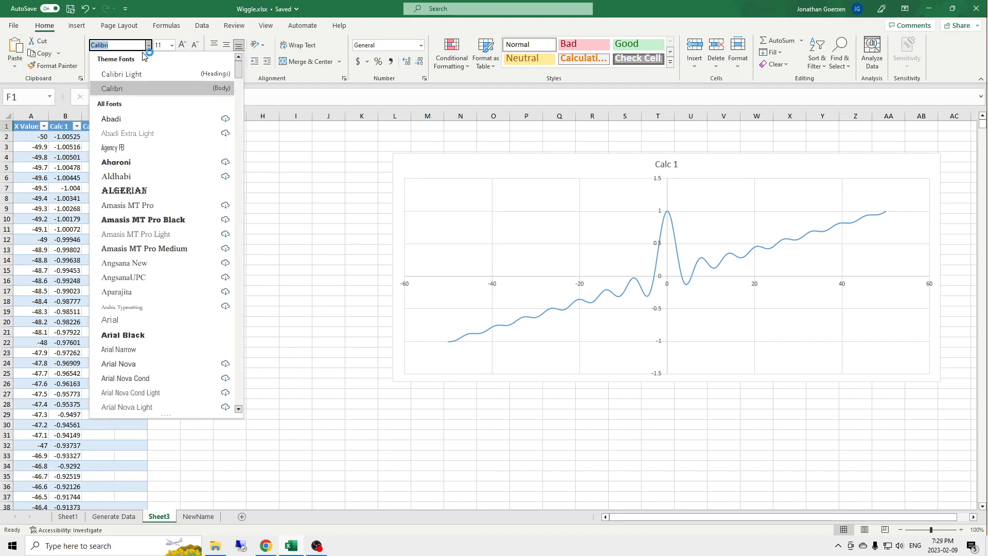
{"action": "left_click", "coordinate": [149, 45]}
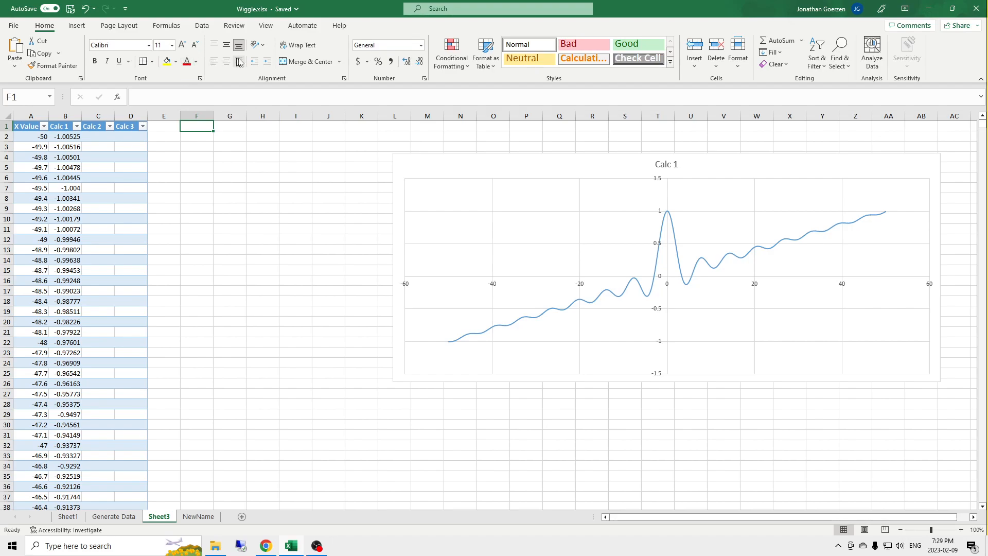
{"action": "left_click", "coordinate": [671, 64]}
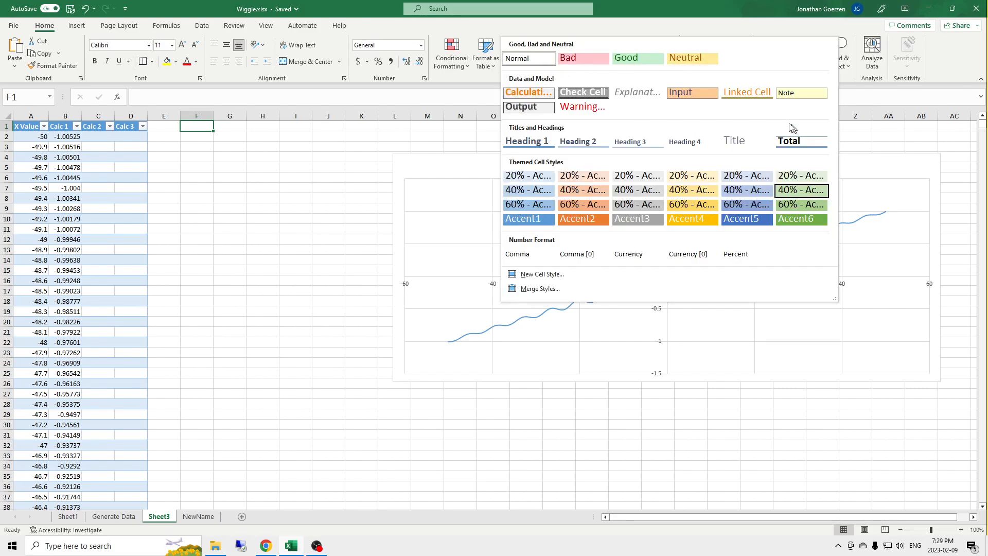
{"action": "left_click", "coordinate": [806, 206]}
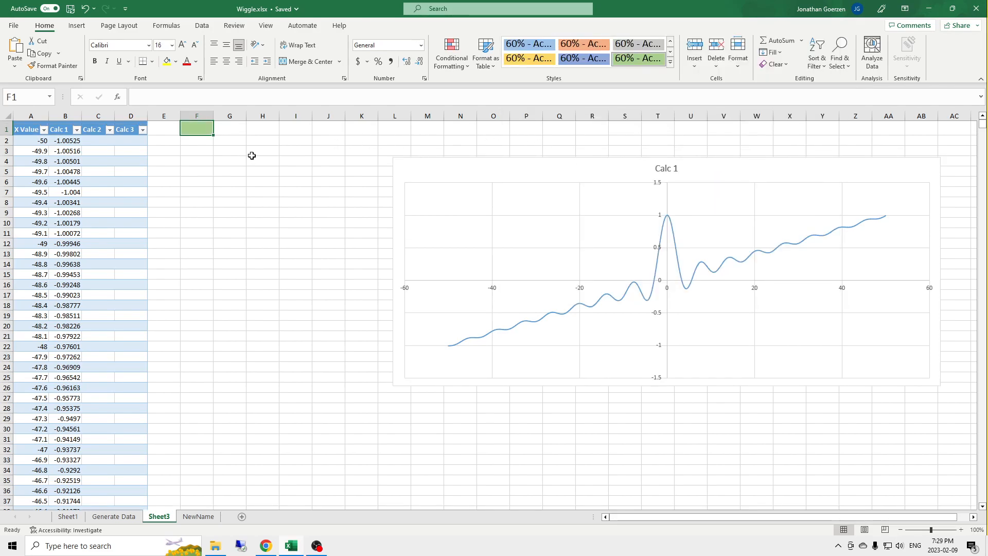
{"action": "type", "text": "Text"}
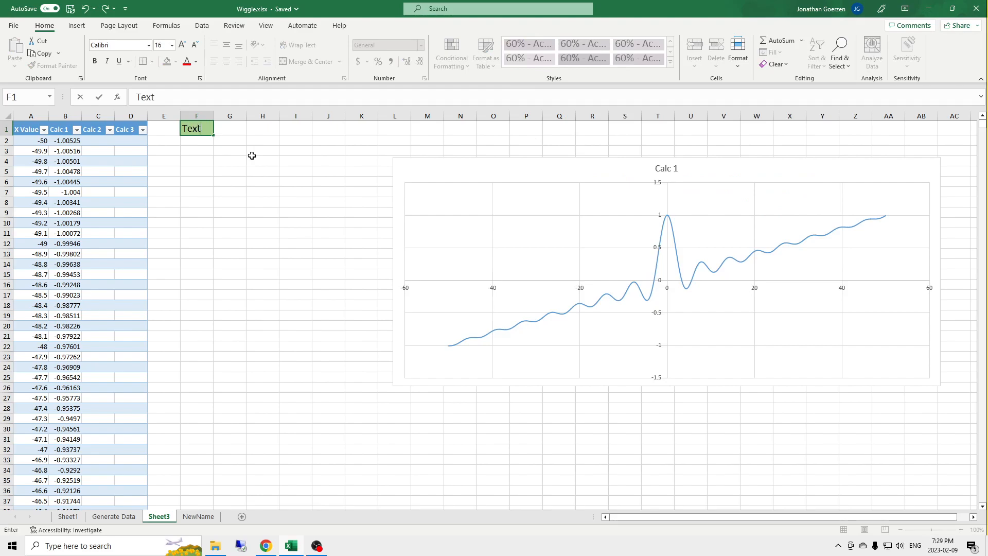
{"action": "key", "text": "ctrl+Return"}
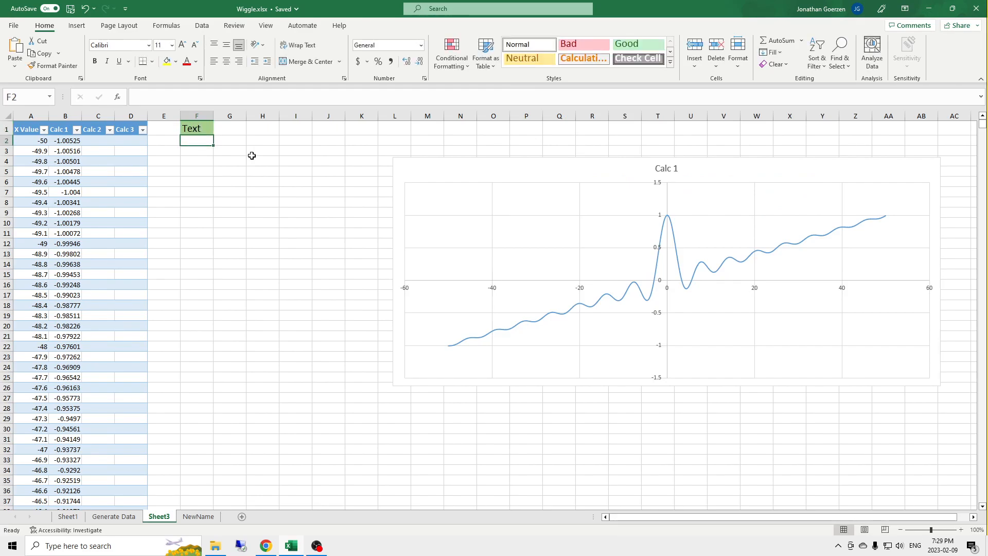
Apply the Good cell style to F1, then reset it to the Normal style.
{"action": "left_click", "coordinate": [671, 62]}
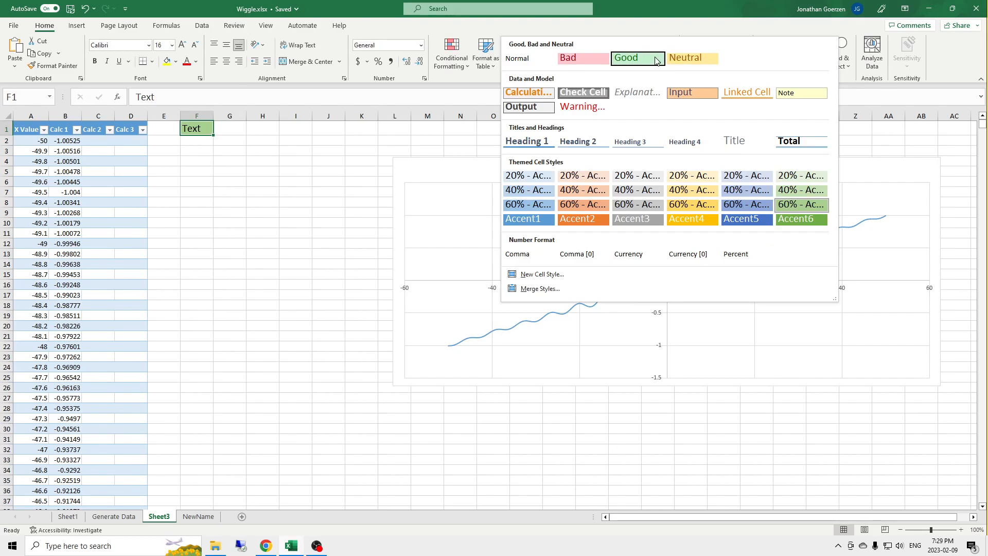
{"action": "left_click", "coordinate": [655, 61]}
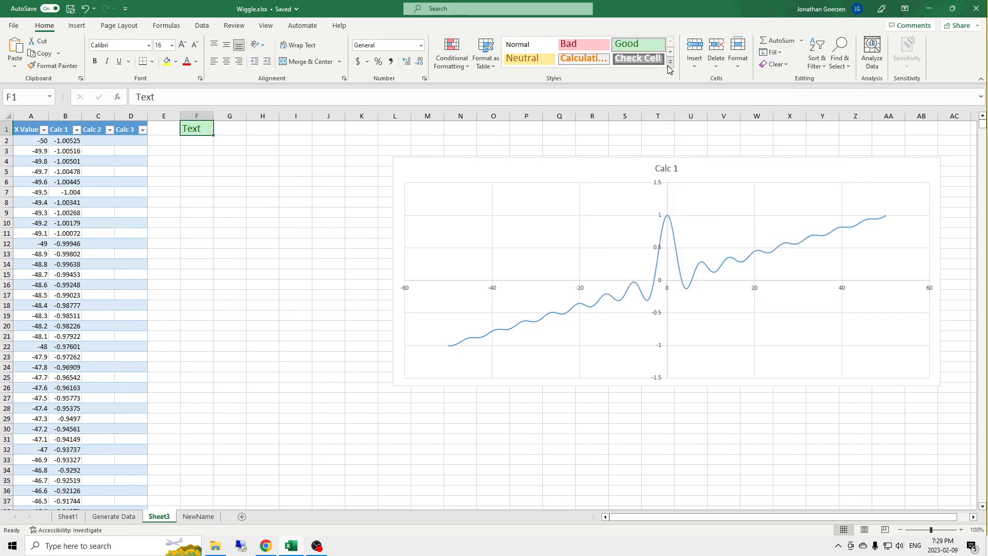
{"action": "left_click", "coordinate": [670, 63]}
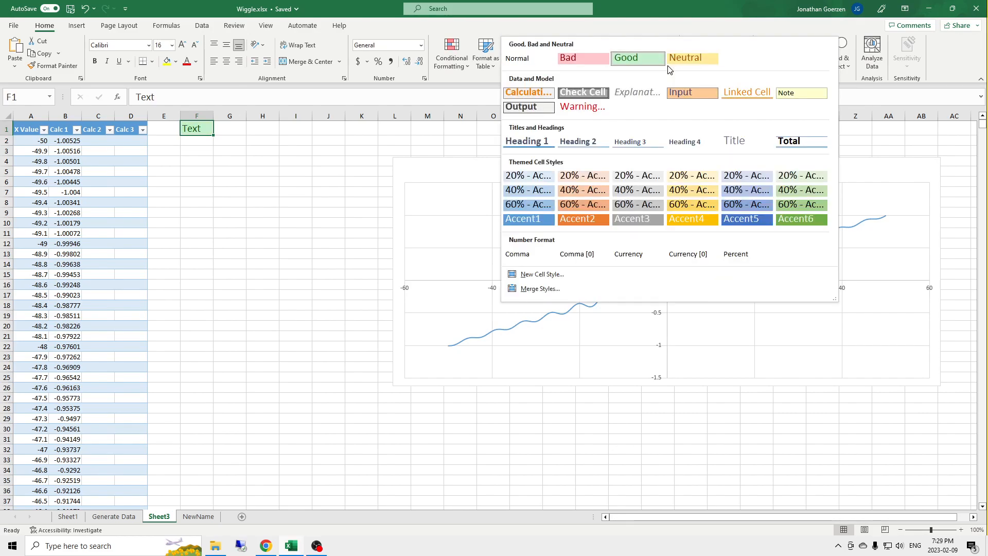
{"action": "left_click", "coordinate": [531, 63]}
{"action": "left_click", "coordinate": [262, 149]}
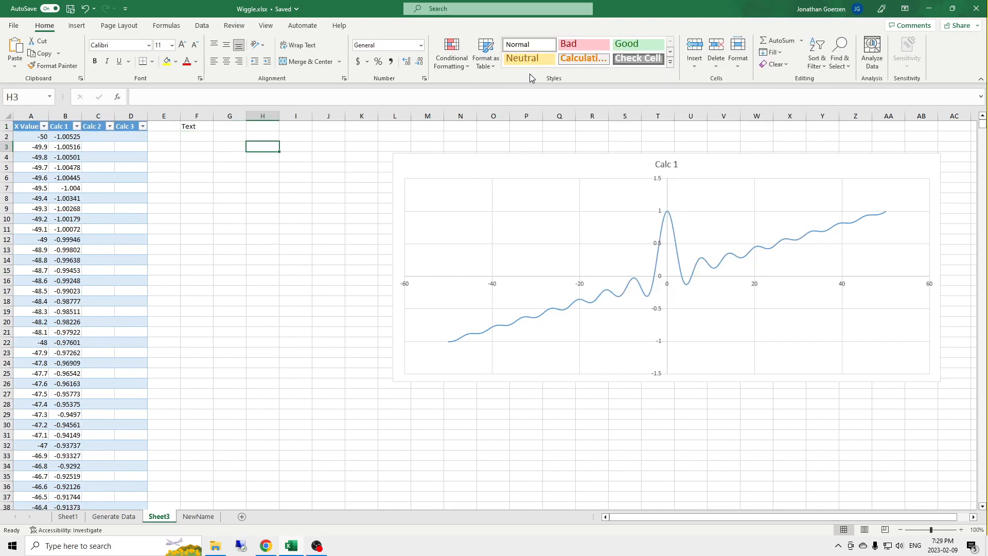
{"action": "left_click", "coordinate": [694, 63]}
{"action": "left_click", "coordinate": [696, 67]}
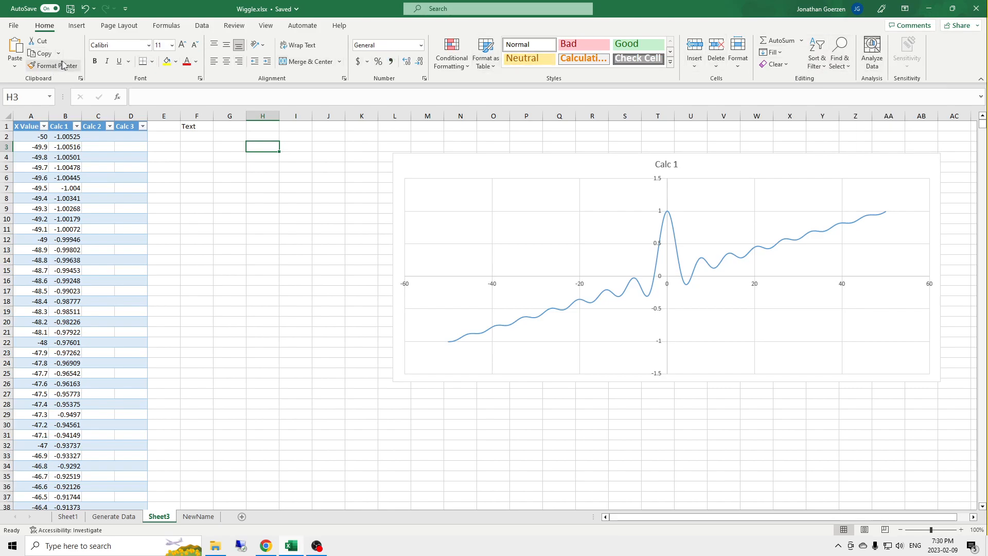
{"action": "left_click", "coordinate": [78, 26]}
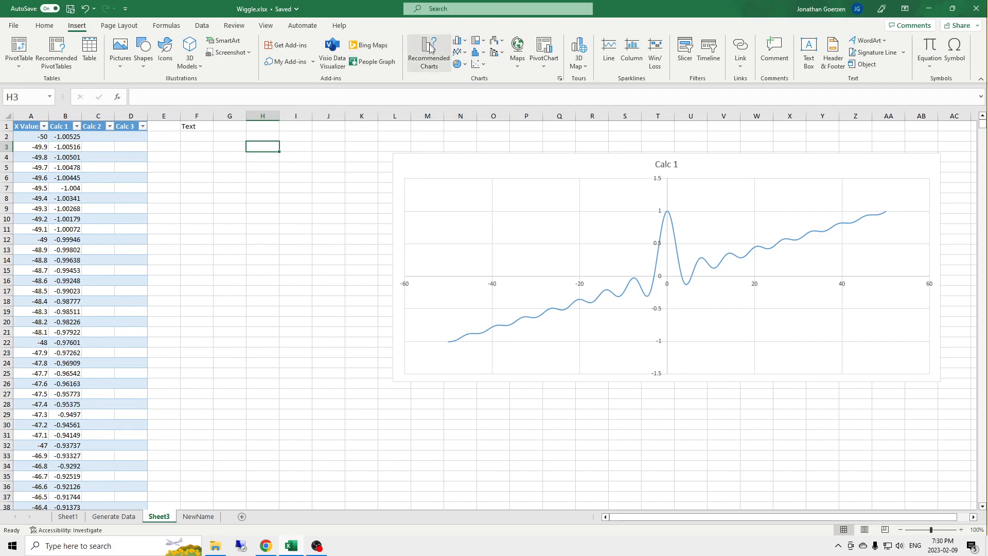
{"action": "left_click", "coordinate": [585, 171]}
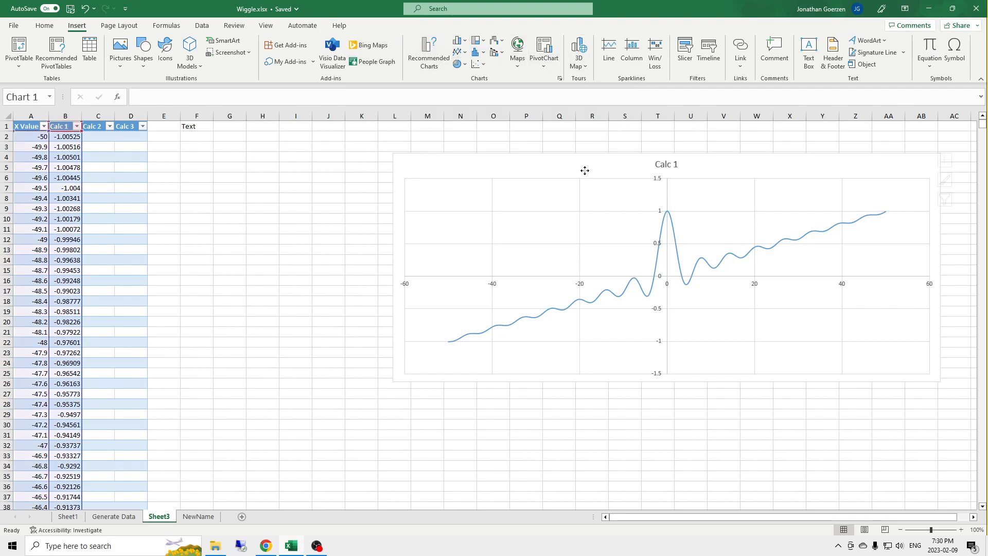
{"action": "left_click", "coordinate": [516, 51]}
{"action": "left_click", "coordinate": [419, 125]}
{"action": "left_click", "coordinate": [468, 126]}
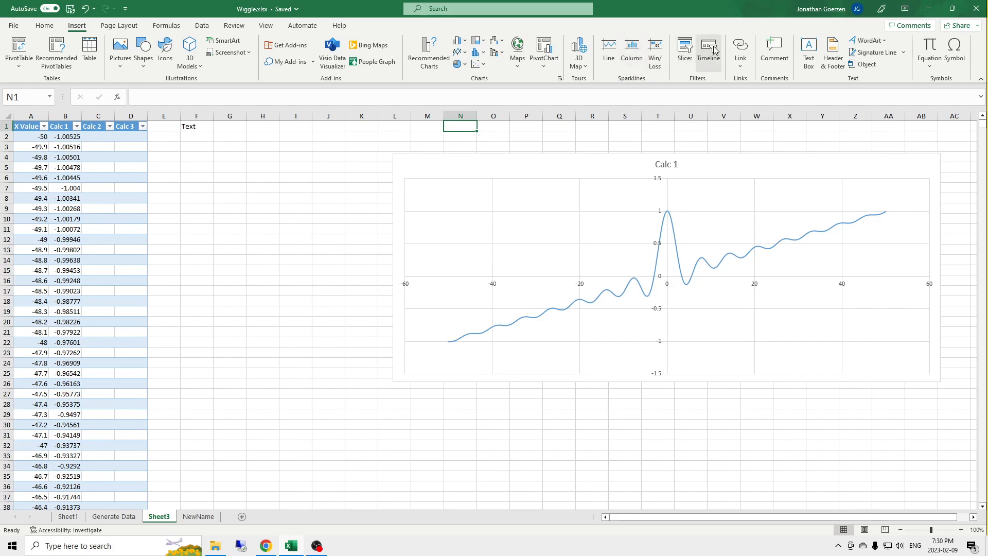
Draw a text box between the table and the chart, then delete it.
{"action": "left_click", "coordinate": [809, 52]}
{"action": "left_click_drag", "start_coordinate": [199, 174], "coordinate": [352, 252]}
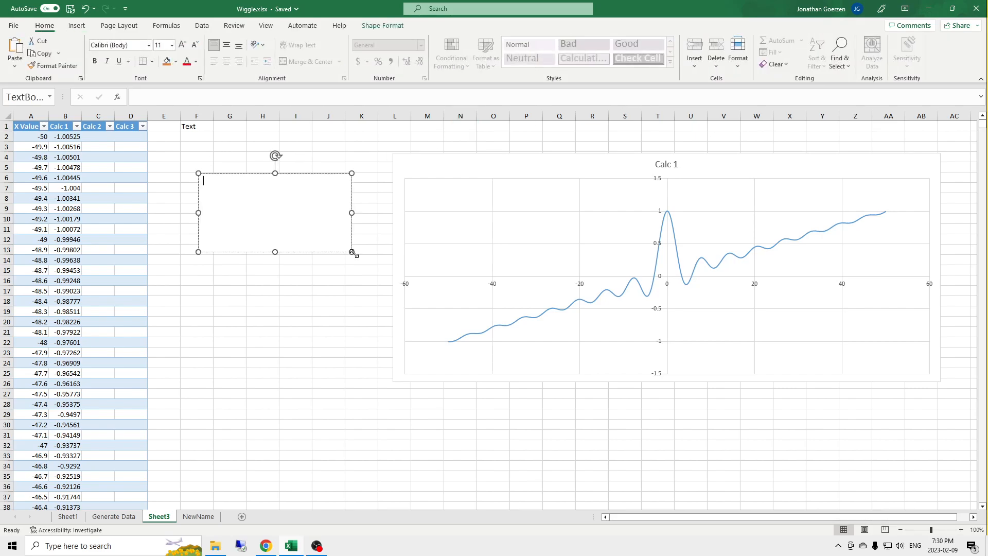
{"action": "key", "text": "Escape"}
{"action": "key", "text": "Escape"}
{"action": "left_click", "coordinate": [313, 186]}
{"action": "left_click", "coordinate": [307, 172]}
{"action": "key", "text": "Delete"}
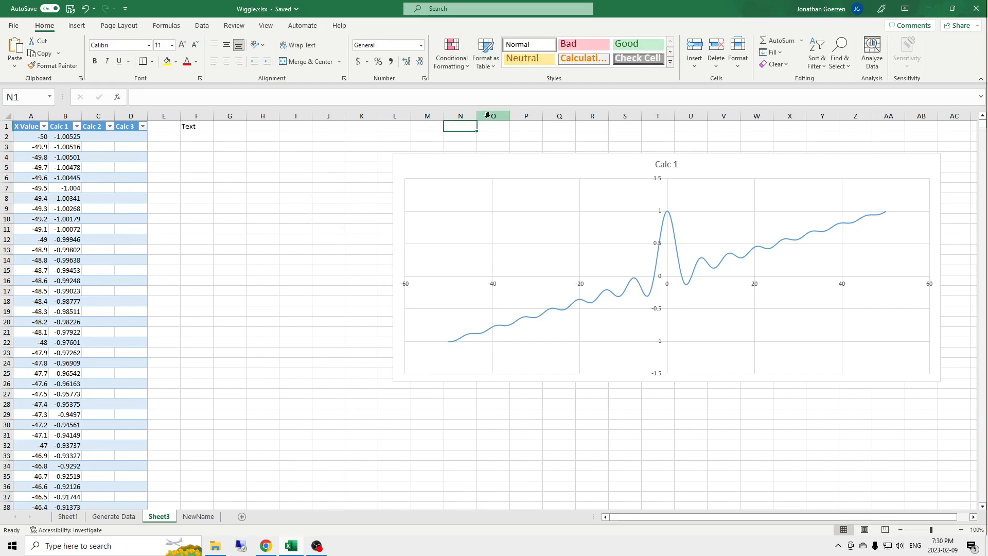
Open the Print settings view and return to the worksheet.
{"action": "left_click", "coordinate": [76, 25]}
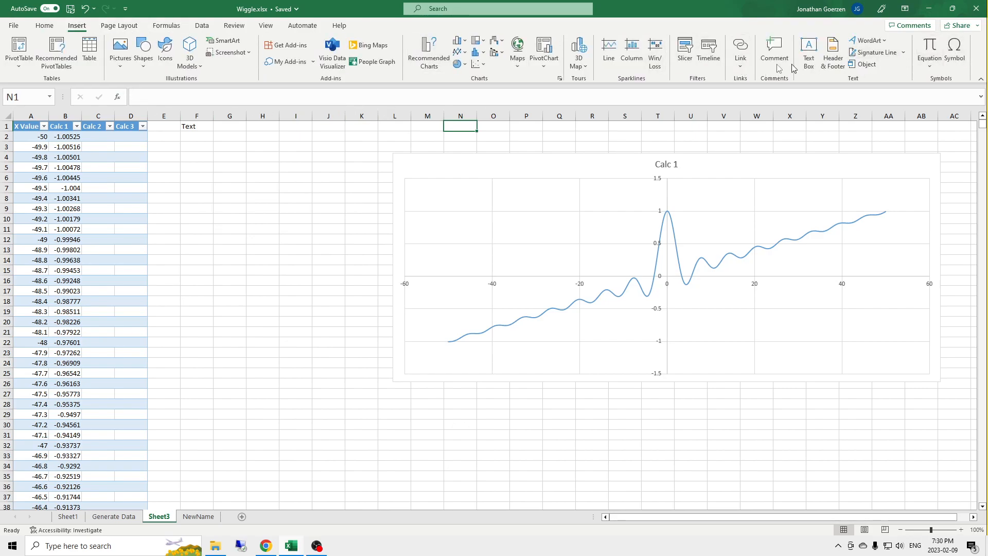
{"action": "left_click", "coordinate": [124, 29]}
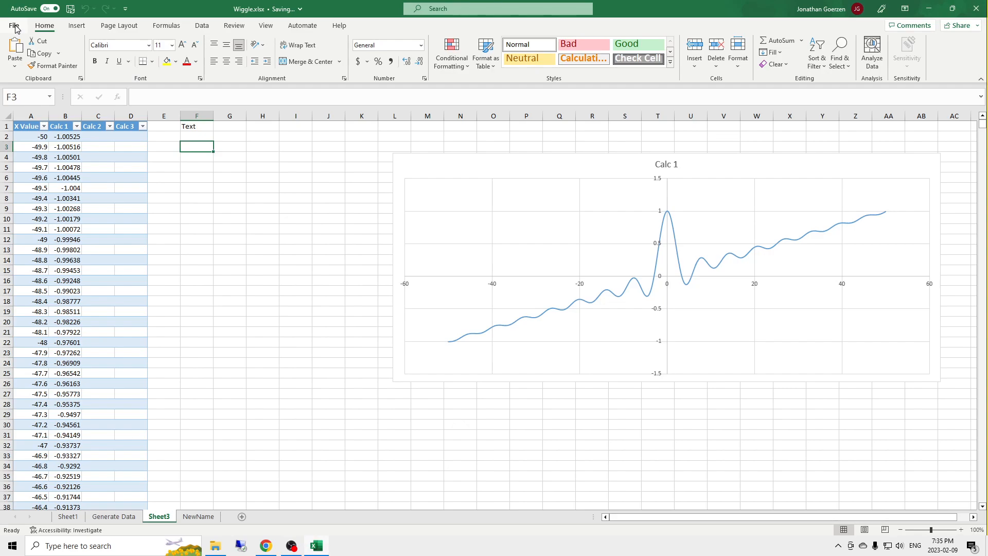
{"action": "left_click", "coordinate": [14, 27]}
{"action": "left_click", "coordinate": [32, 164]}
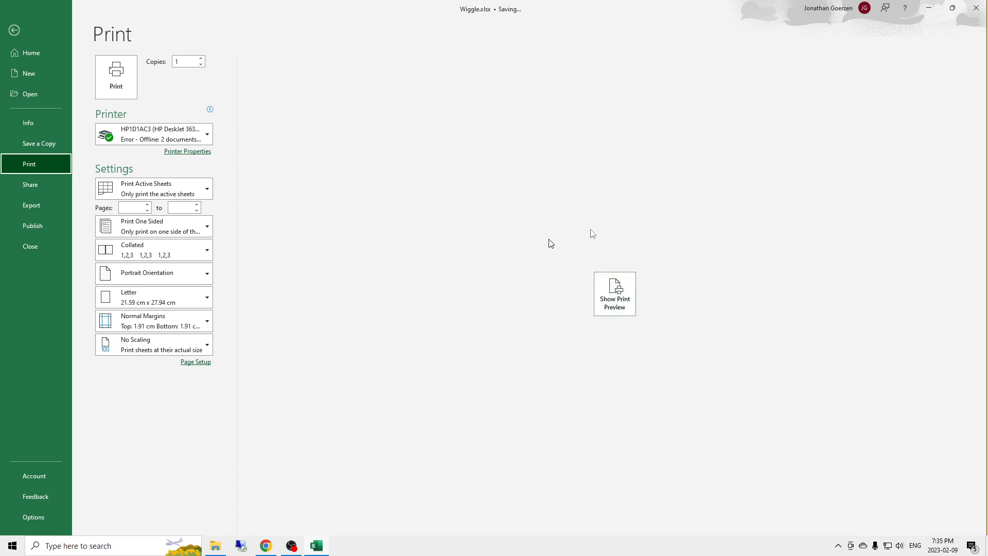
{"action": "left_click", "coordinate": [14, 30]}
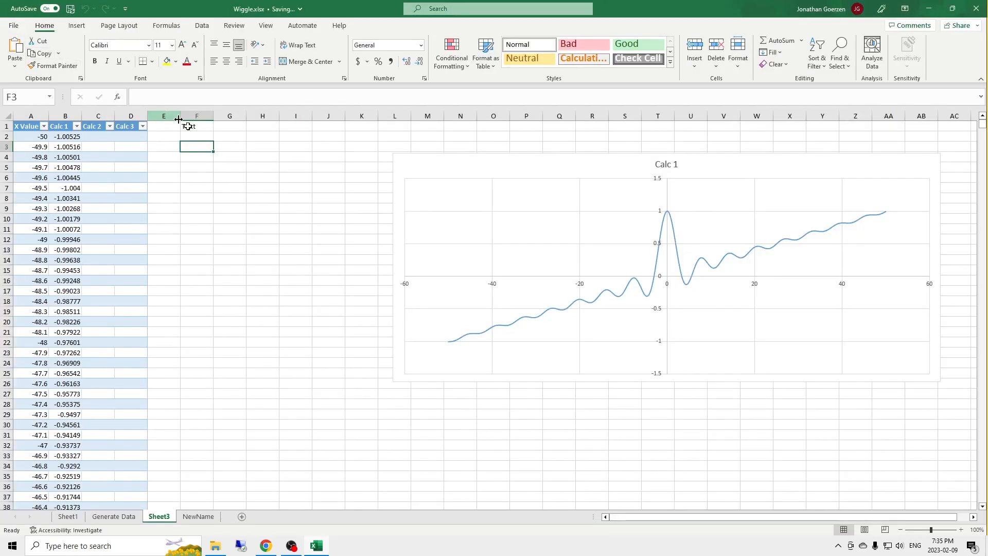
Turn the sheet's gridlines and row and column headings off and back on again.
{"action": "left_click", "coordinate": [115, 25]}
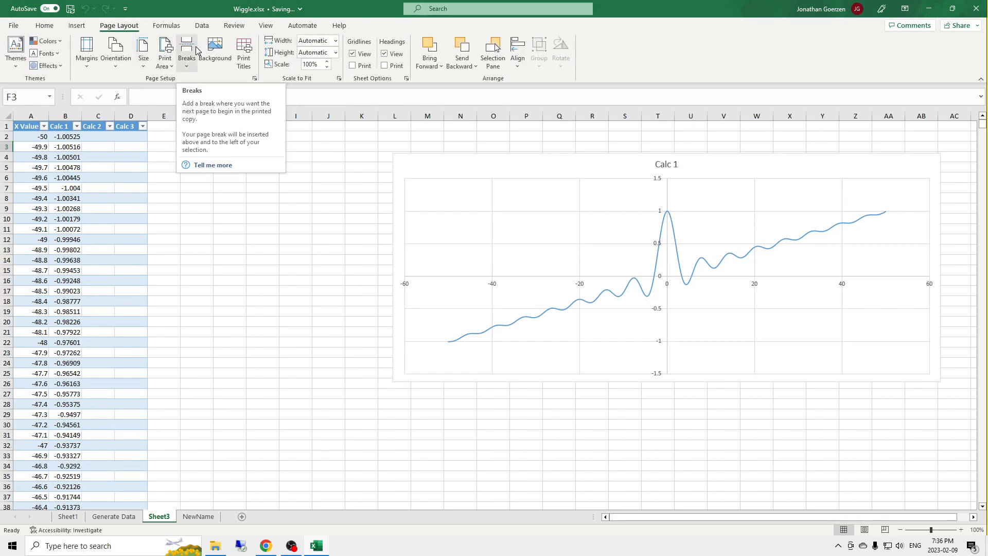
{"action": "left_click", "coordinate": [362, 55]}
{"action": "left_click", "coordinate": [264, 209]}
{"action": "left_click", "coordinate": [361, 363]}
{"action": "left_click", "coordinate": [232, 209]}
{"action": "left_click", "coordinate": [354, 53]}
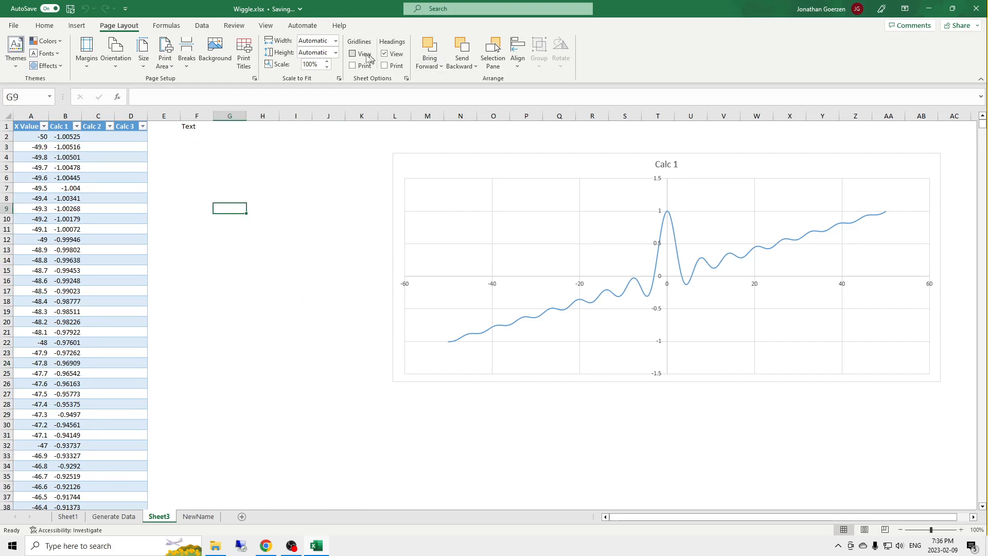
{"action": "left_click", "coordinate": [385, 55]}
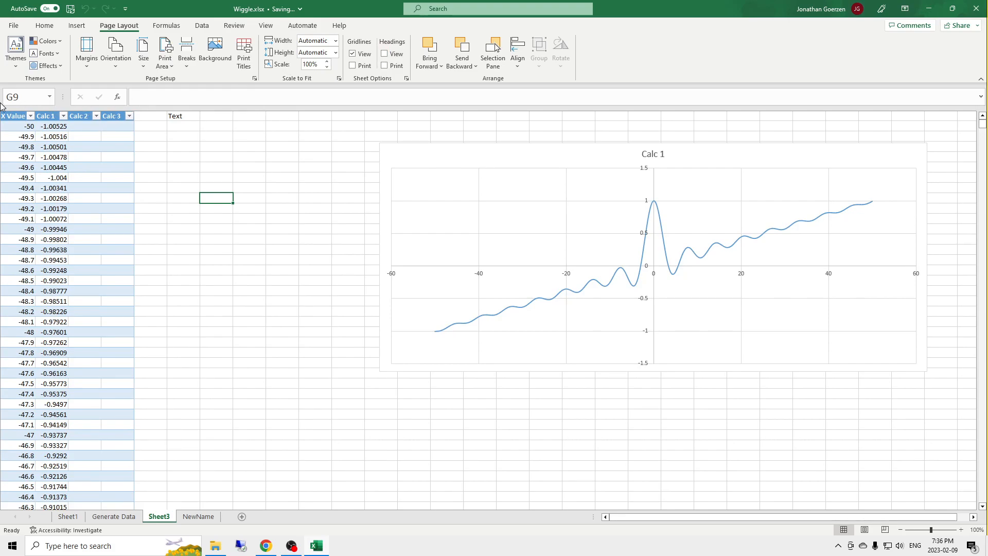
{"action": "left_click", "coordinate": [385, 54]}
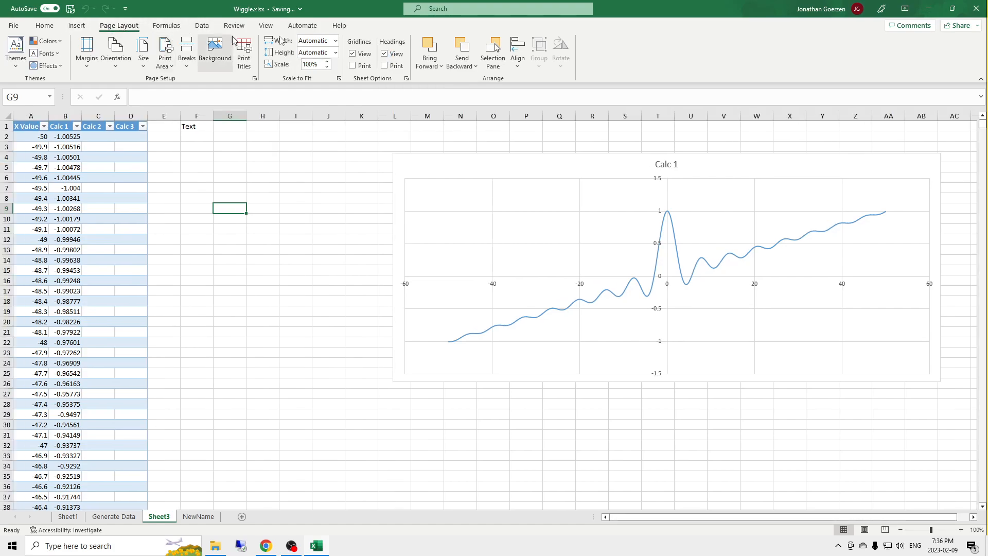
Open the Formulas function library and browse the Financial function list.
{"action": "left_click", "coordinate": [167, 26]}
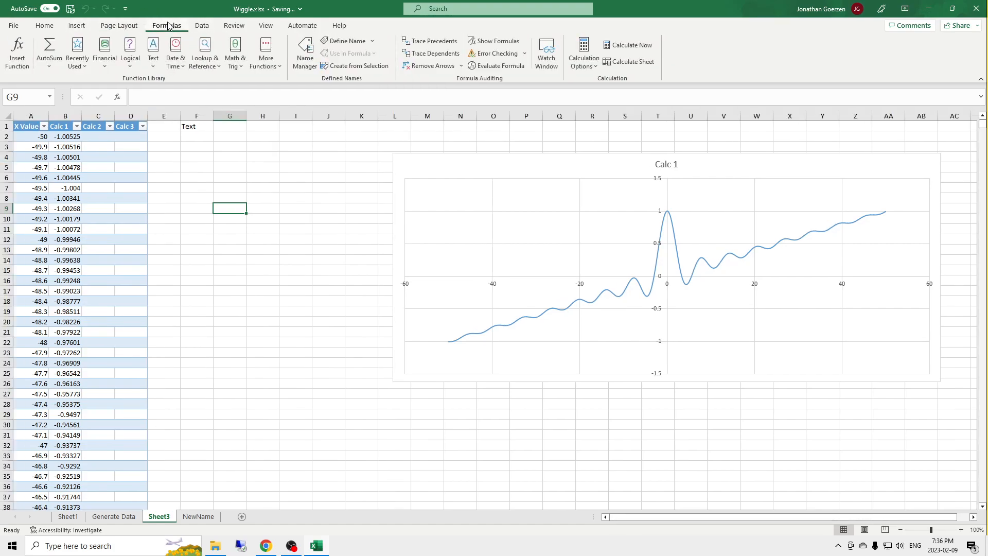
{"action": "left_click", "coordinate": [106, 65]}
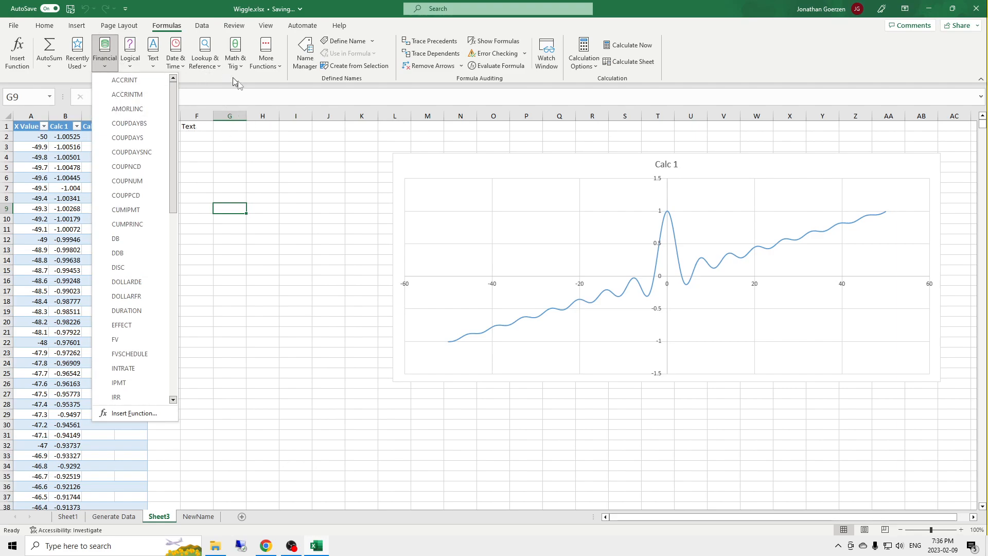
{"action": "left_click", "coordinate": [235, 134]}
{"action": "left_click", "coordinate": [232, 140]}
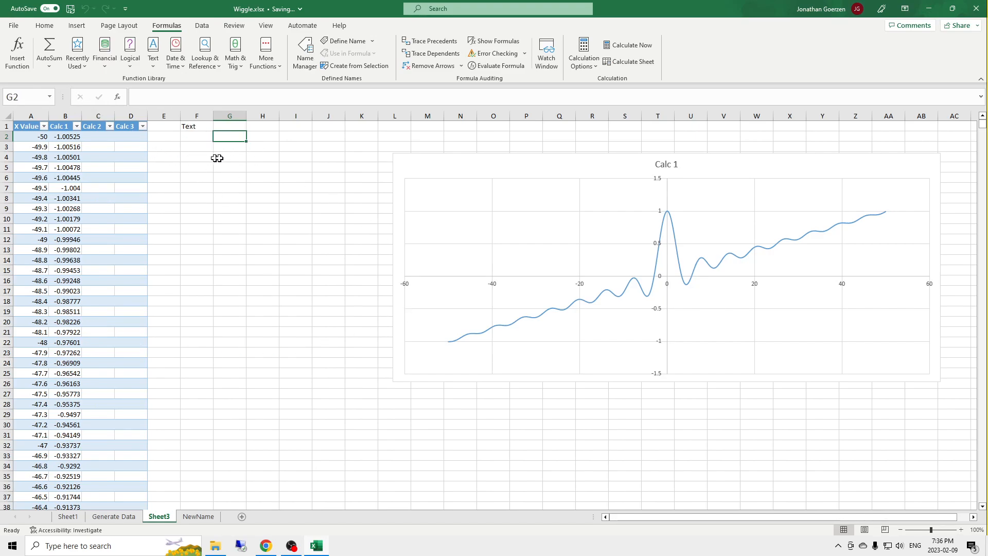
Browse the Math & Trig and Logical function lists in the function library.
{"action": "left_click", "coordinate": [236, 69]}
{"action": "scroll", "coordinate": [267, 188], "scroll_direction": "down", "scroll_amount": 4}
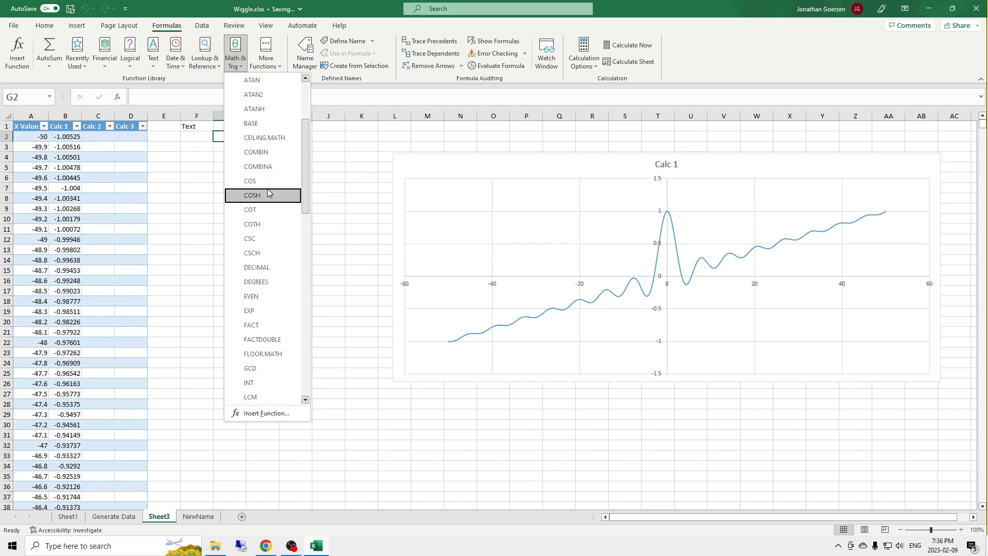
{"action": "scroll", "coordinate": [269, 201], "scroll_direction": "down", "scroll_amount": 10}
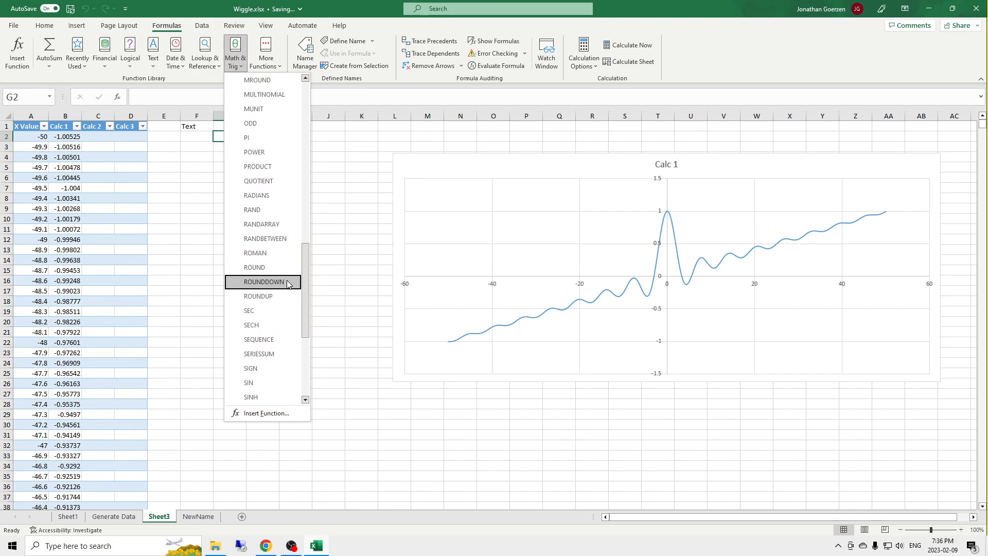
{"action": "scroll", "coordinate": [265, 286], "scroll_direction": "down", "scroll_amount": 3}
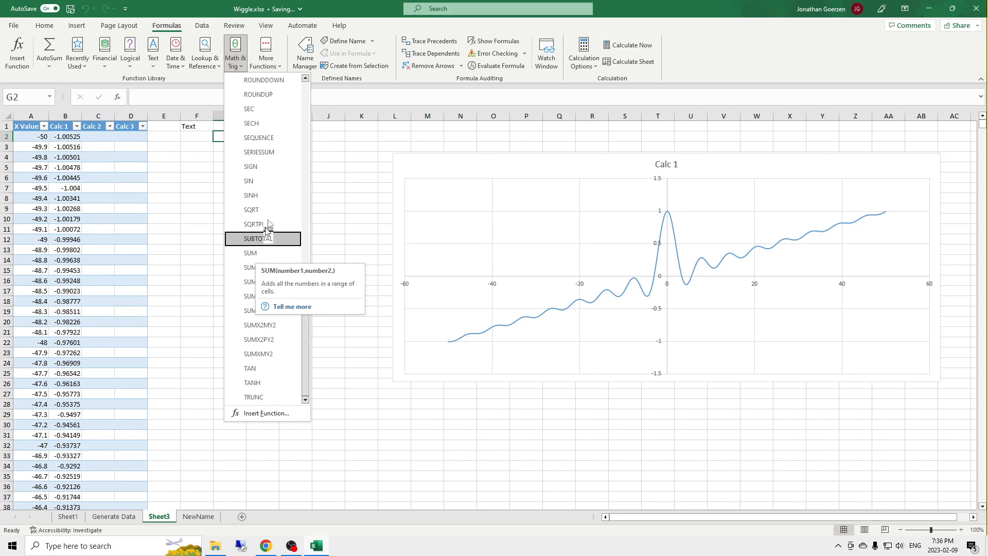
{"action": "scroll", "coordinate": [295, 216], "scroll_direction": "up", "scroll_amount": 11}
{"action": "scroll", "coordinate": [265, 179], "scroll_direction": "up", "scroll_amount": 5}
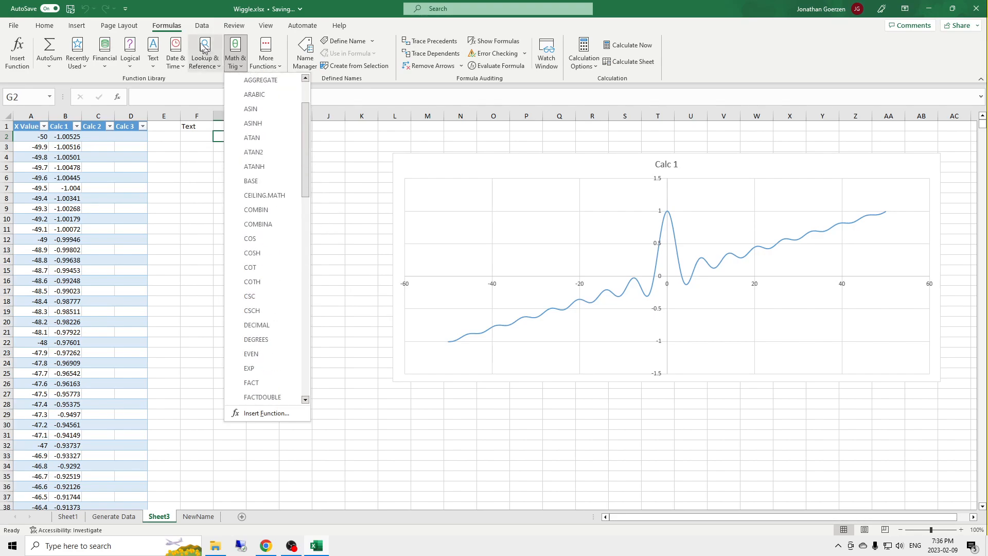
{"action": "left_click", "coordinate": [129, 59]}
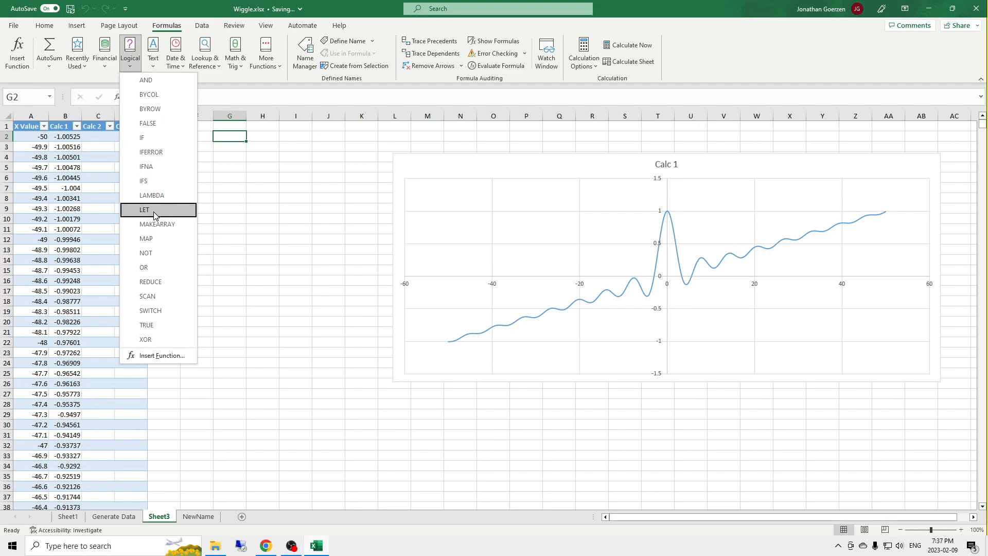
{"action": "left_click", "coordinate": [131, 46]}
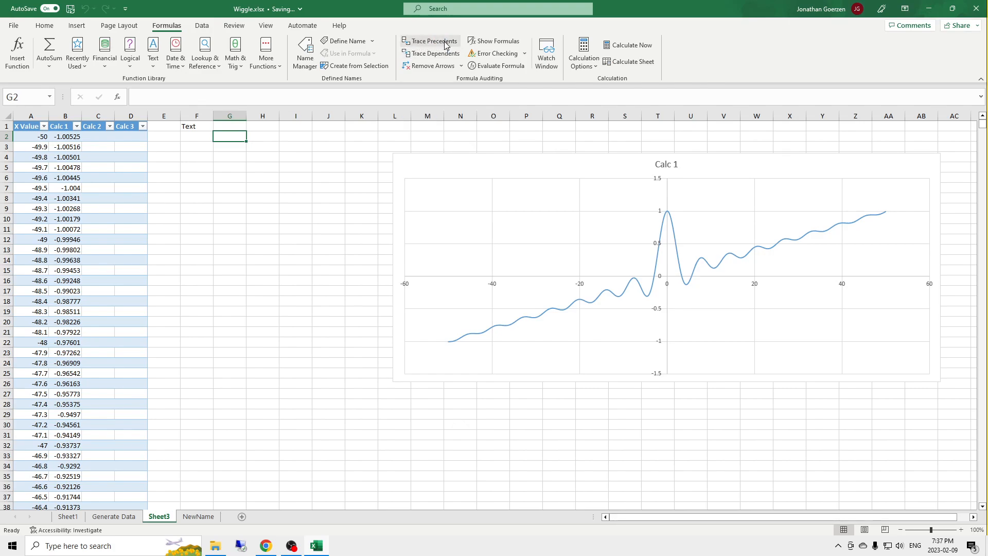
Set the workbook's calculation option to Manual.
{"action": "left_click", "coordinate": [595, 66]}
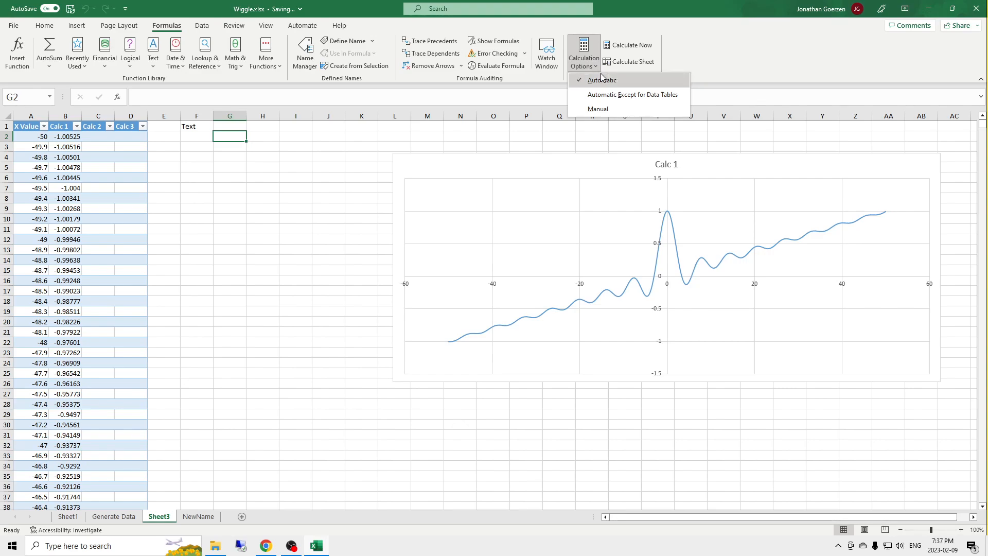
{"action": "left_click", "coordinate": [597, 110]}
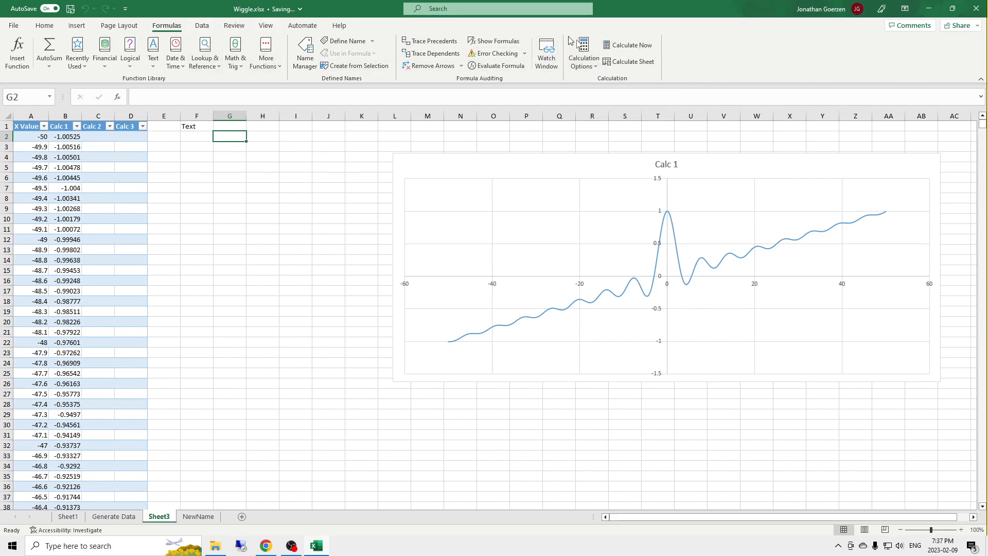
Browse the Data and Review ribbon commands, including Data Validation.
{"action": "left_click", "coordinate": [203, 26]}
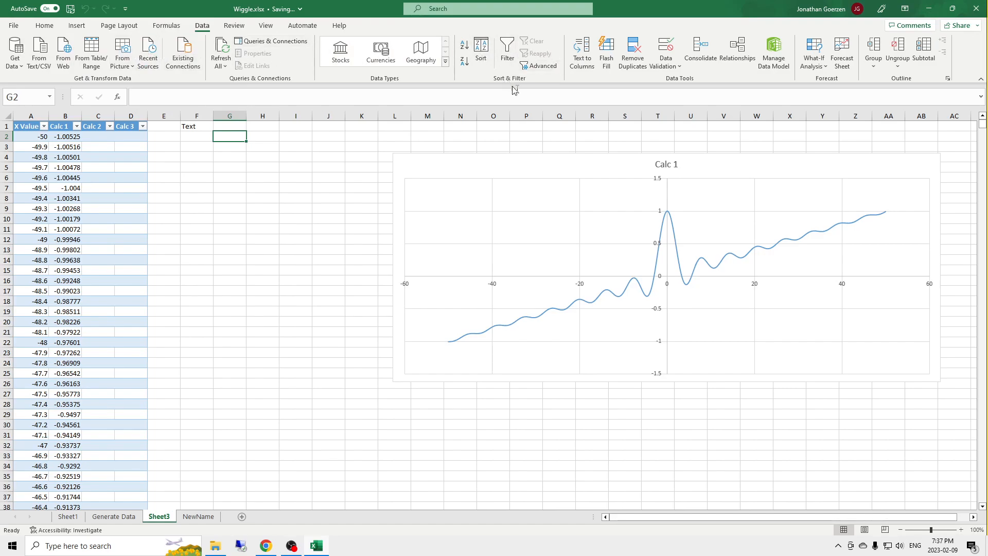
{"action": "left_click", "coordinate": [677, 68]}
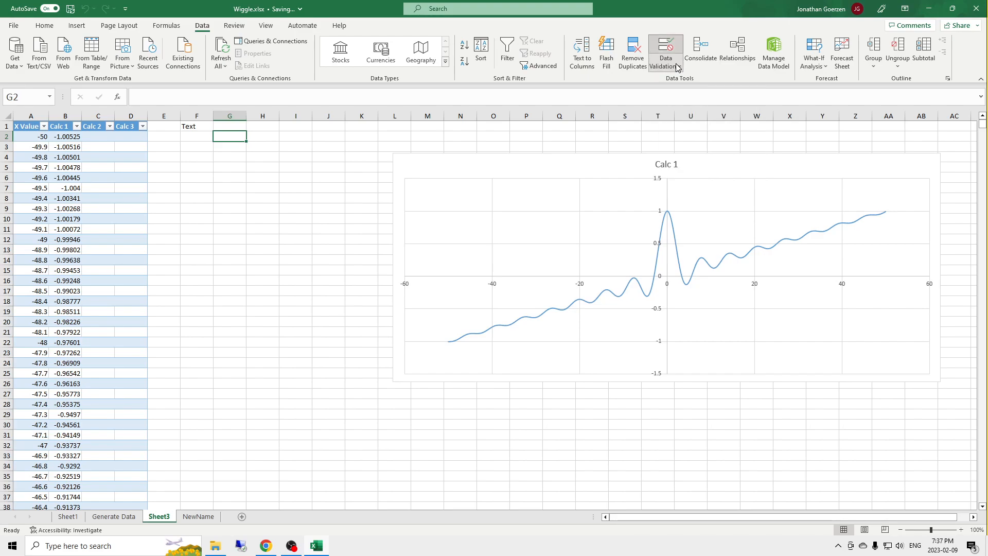
{"action": "left_click", "coordinate": [676, 66]}
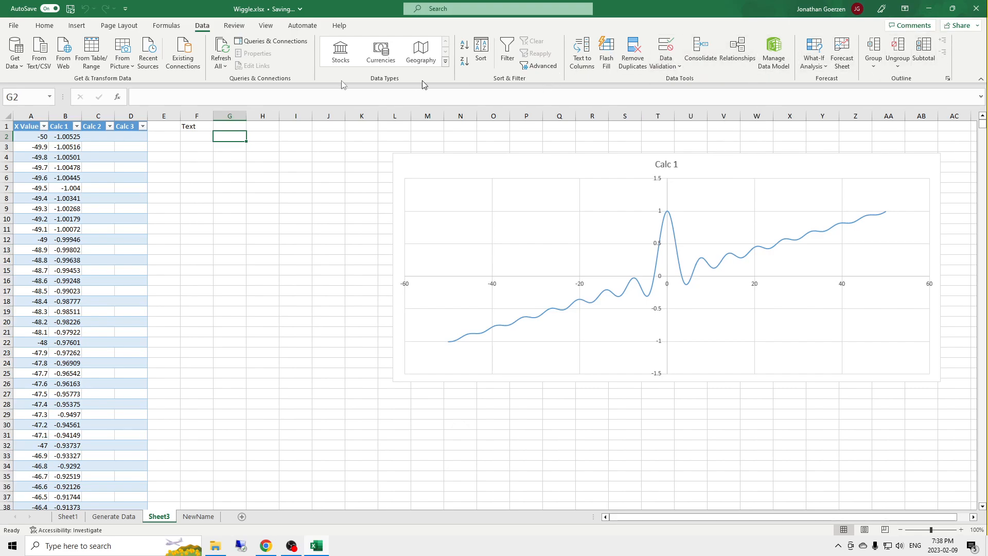
{"action": "left_click", "coordinate": [234, 26]}
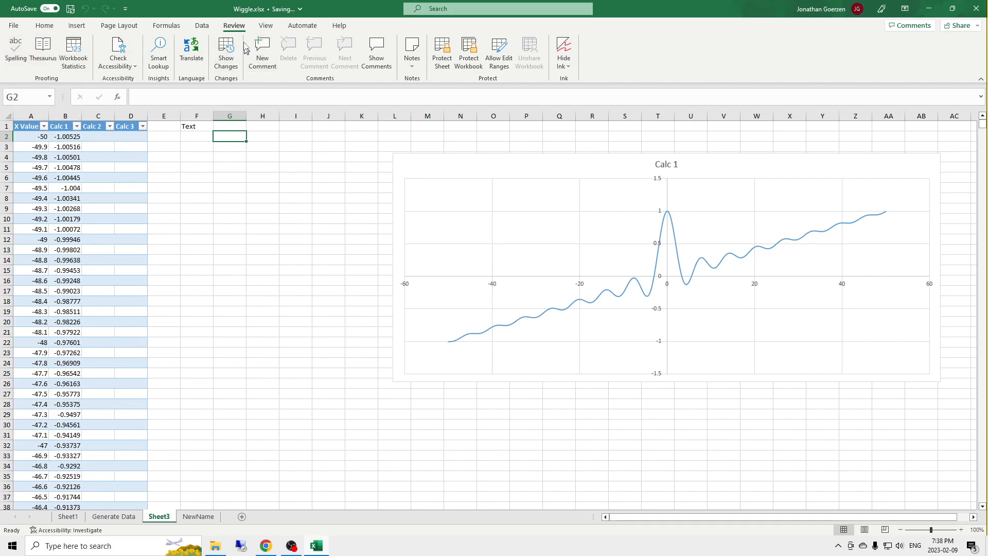
Switch the sheet to Page Break Preview, then Page Layout view, then back to Normal view.
{"action": "left_click", "coordinate": [266, 25]}
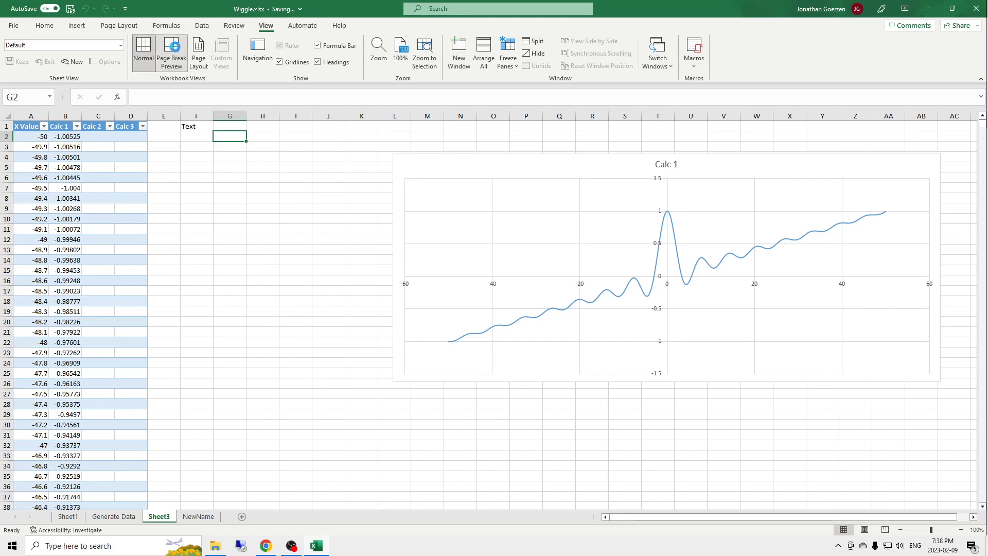
{"action": "left_click", "coordinate": [175, 51]}
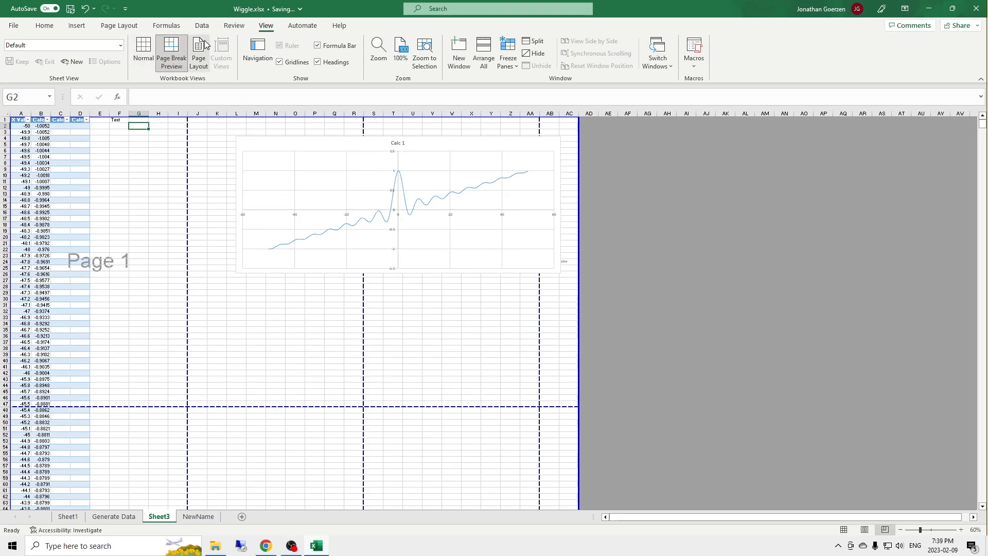
{"action": "left_click", "coordinate": [199, 53]}
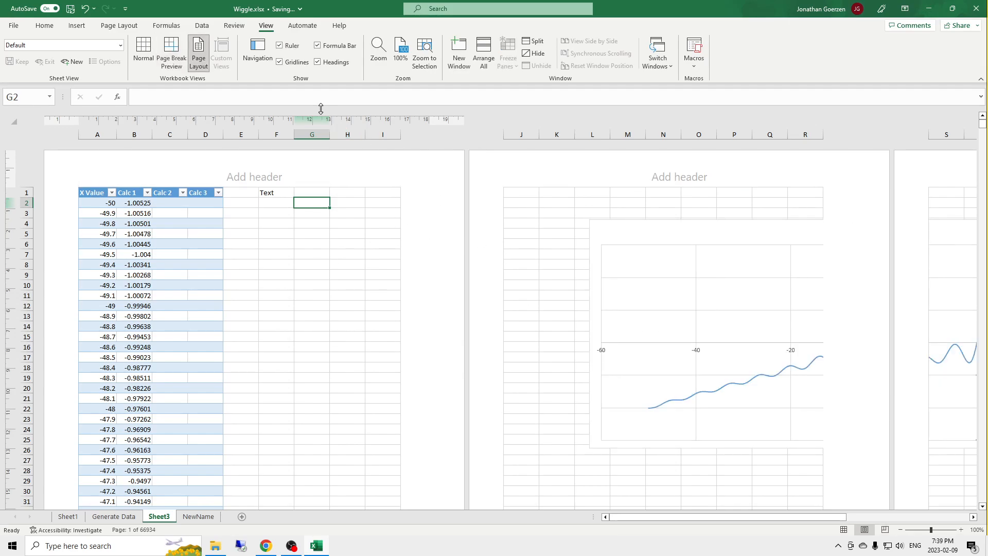
{"action": "left_click", "coordinate": [137, 47]}
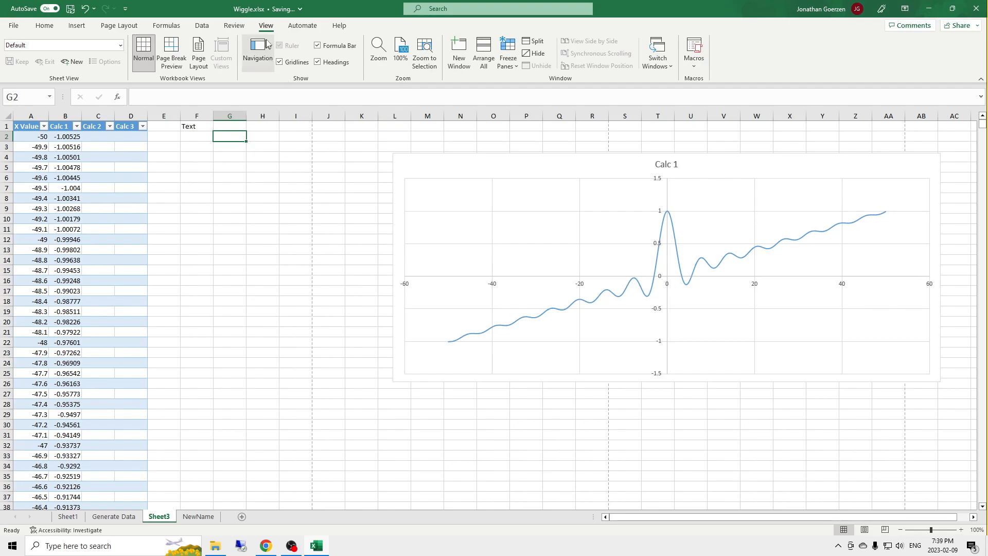
Browse the Automate, Help, Review and Insert ribbon commands.
{"action": "left_click", "coordinate": [265, 157]}
{"action": "left_click", "coordinate": [215, 148]}
{"action": "left_click", "coordinate": [297, 28]}
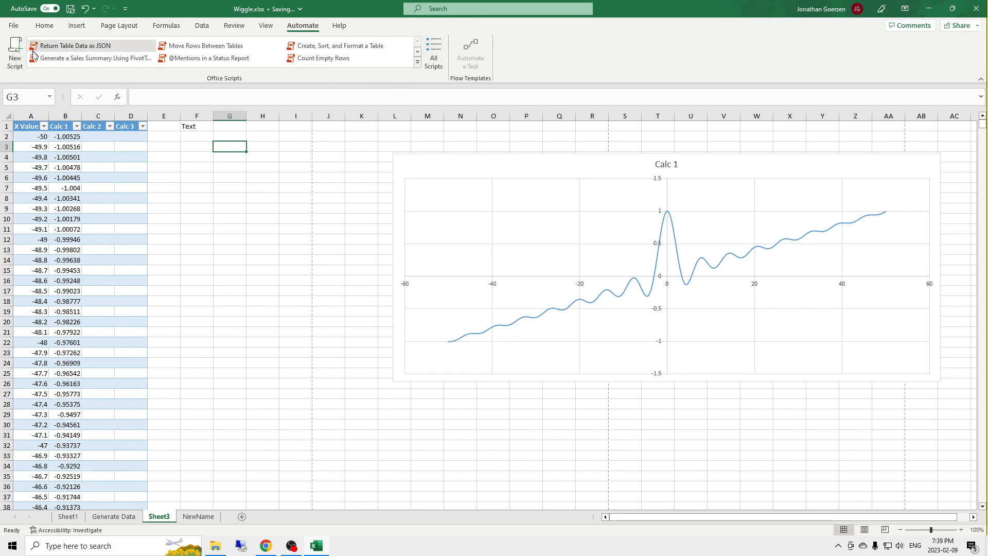
{"action": "left_click", "coordinate": [342, 27]}
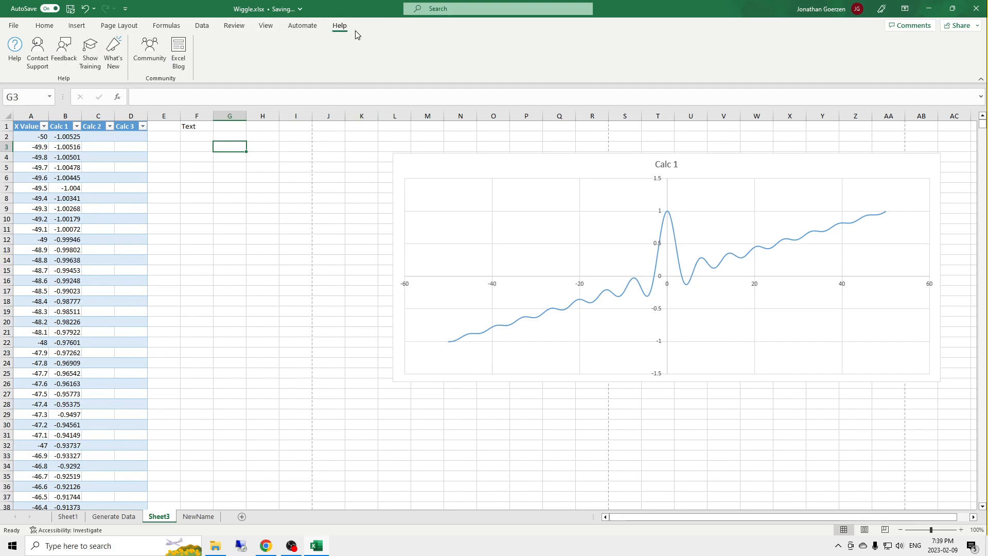
{"action": "left_click", "coordinate": [234, 25]}
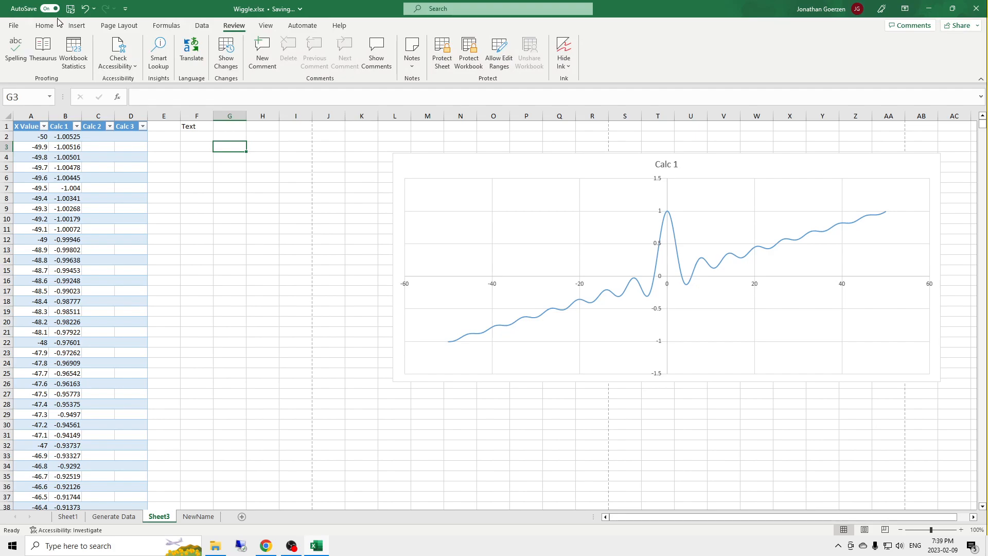
{"action": "left_click", "coordinate": [76, 25]}
Try orange and yellow table styles on the data table, then restore the original blue style.
{"action": "left_click", "coordinate": [102, 165]}
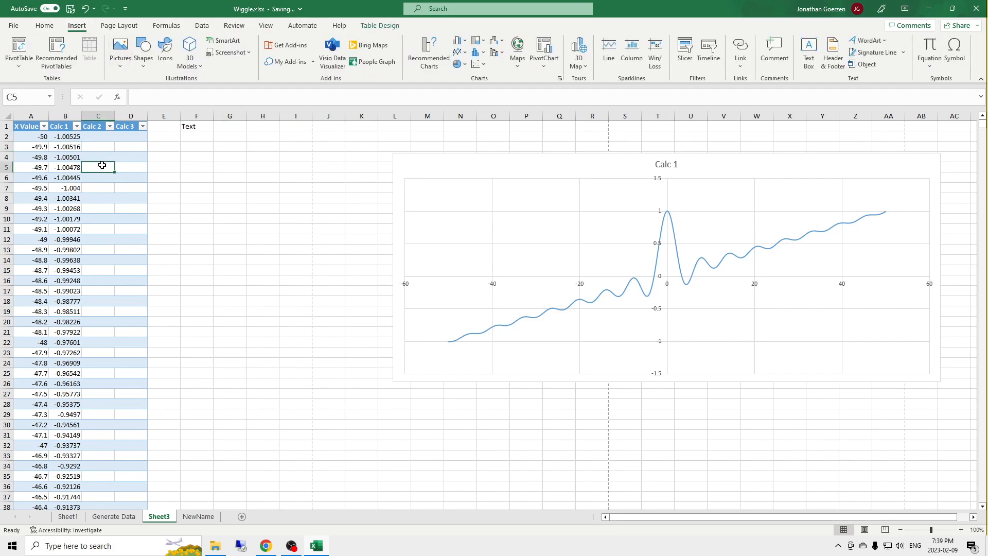
{"action": "left_click", "coordinate": [391, 27]}
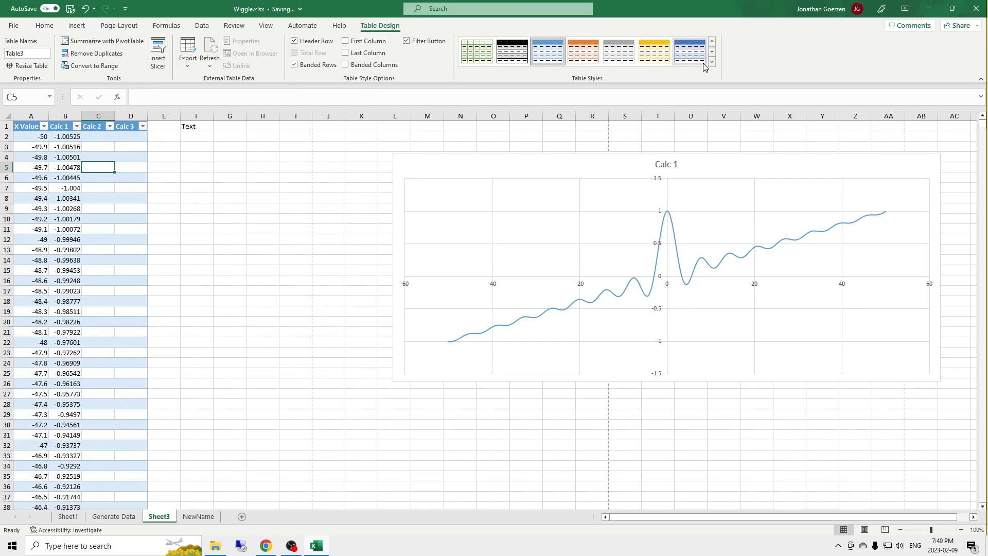
{"action": "left_click", "coordinate": [585, 56]}
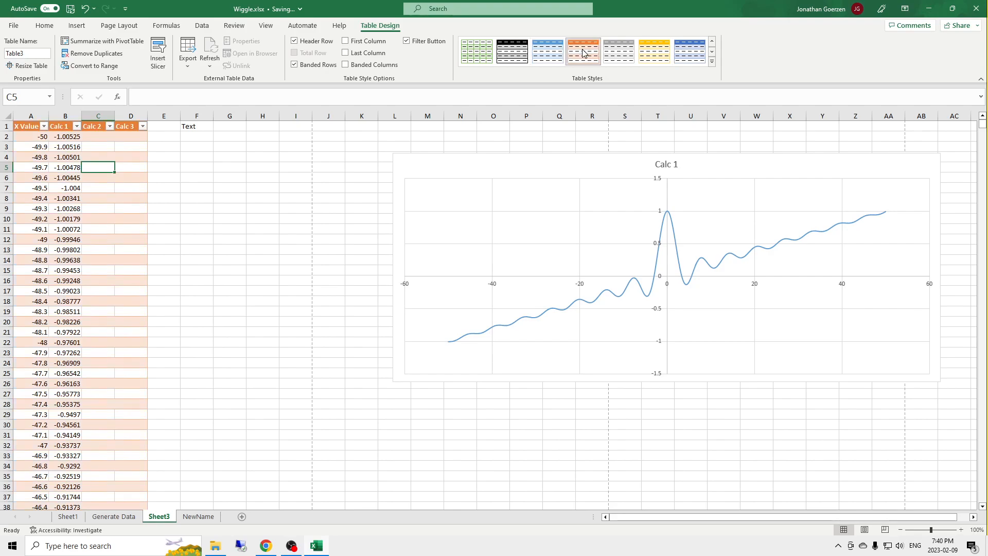
{"action": "left_click", "coordinate": [654, 52]}
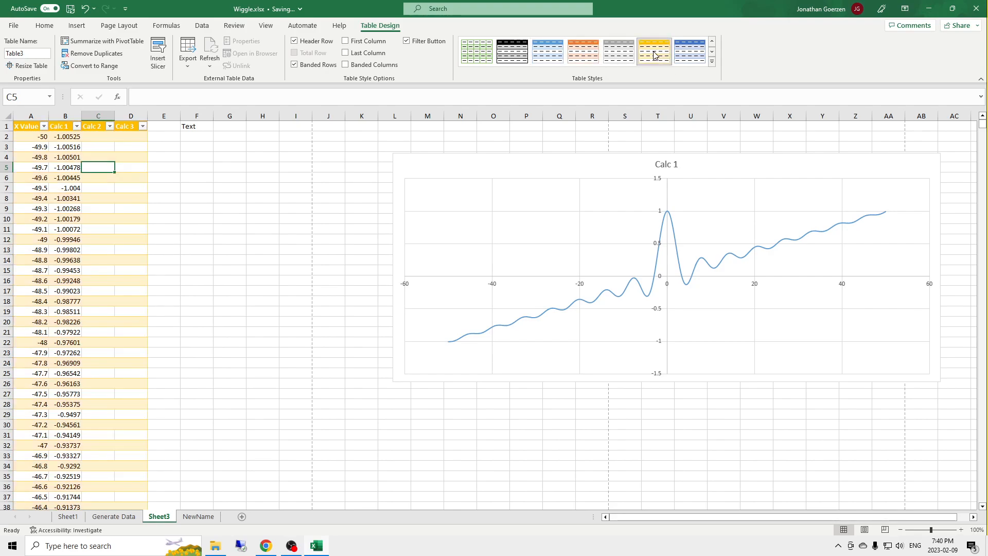
{"action": "left_click", "coordinate": [543, 47]}
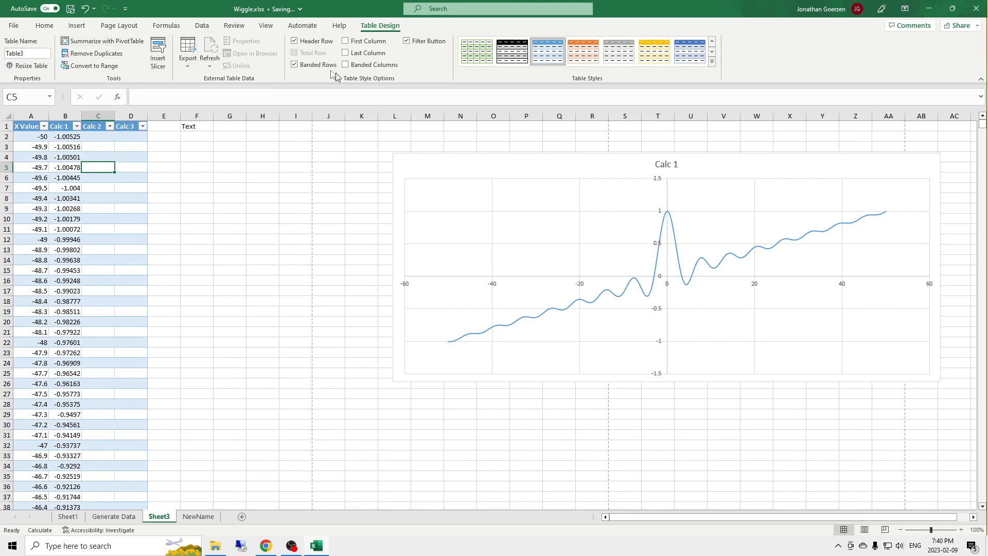
Select the chart and browse the chart style gallery in its design options.
{"action": "left_click", "coordinate": [438, 171]}
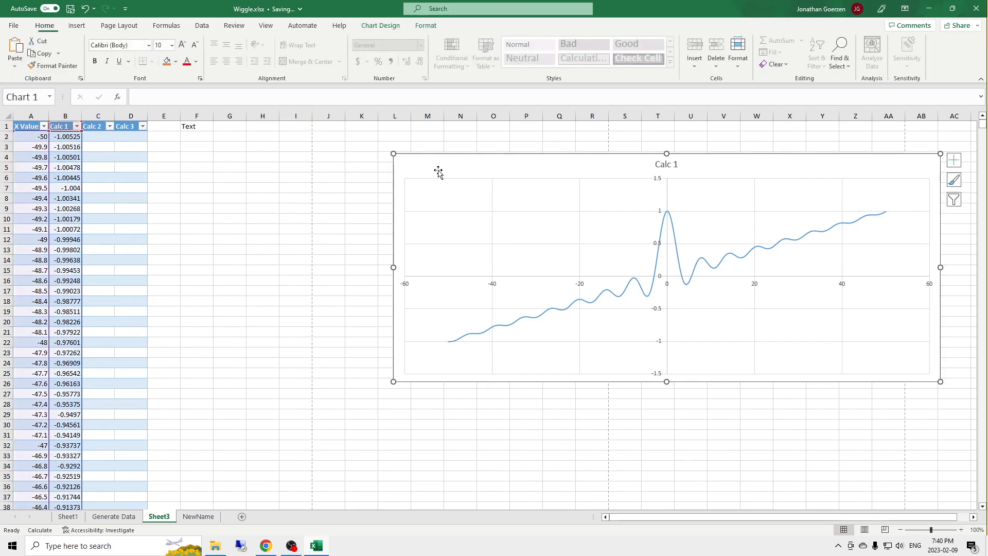
{"action": "left_click", "coordinate": [378, 28]}
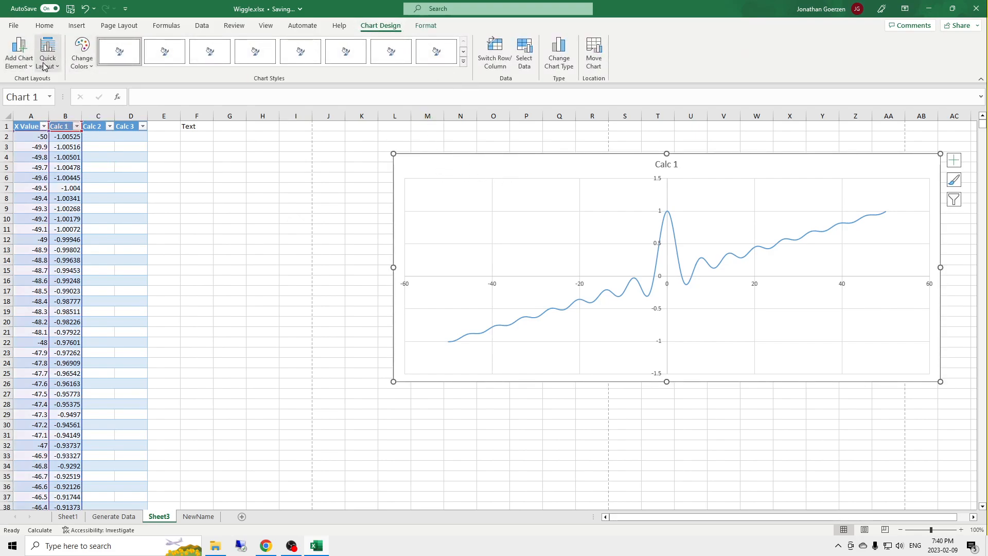
{"action": "left_click", "coordinate": [463, 62]}
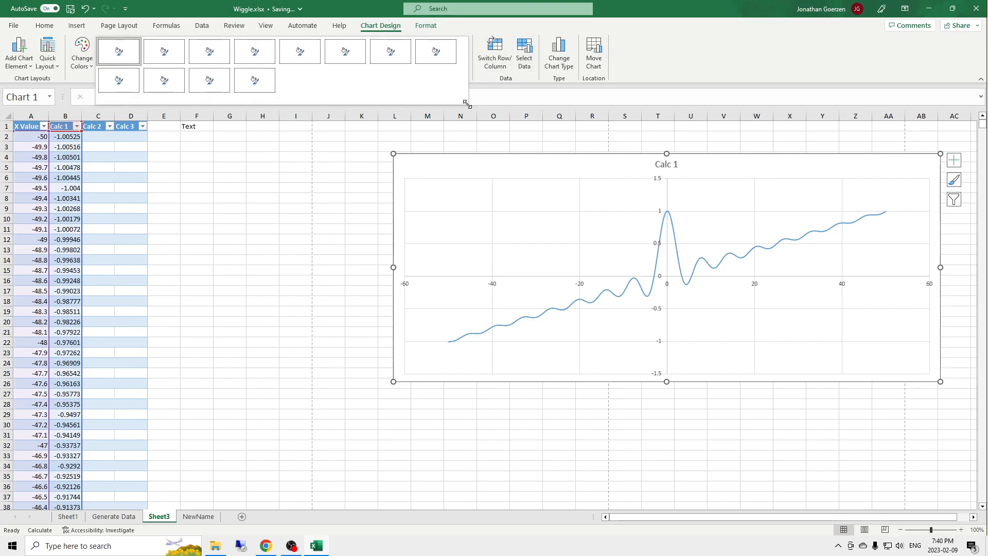
{"action": "left_click_drag", "start_coordinate": [466, 102], "coordinate": [465, 70]}
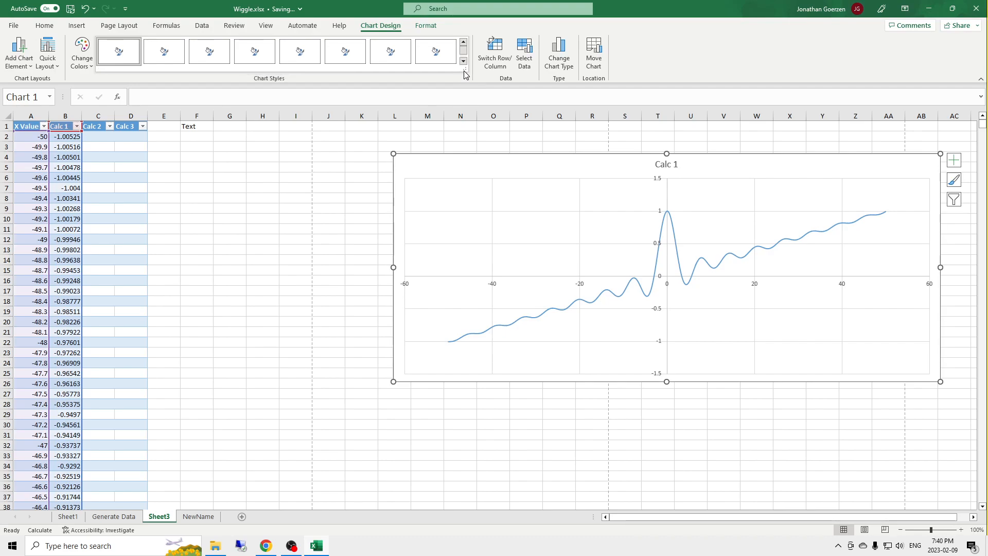
{"action": "key", "text": "Escape"}
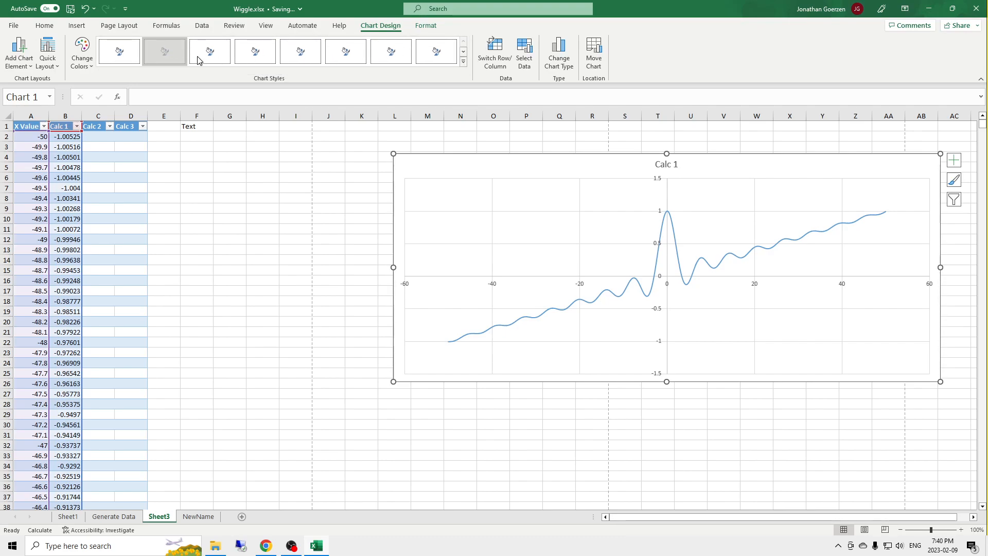
{"action": "left_click", "coordinate": [164, 56]}
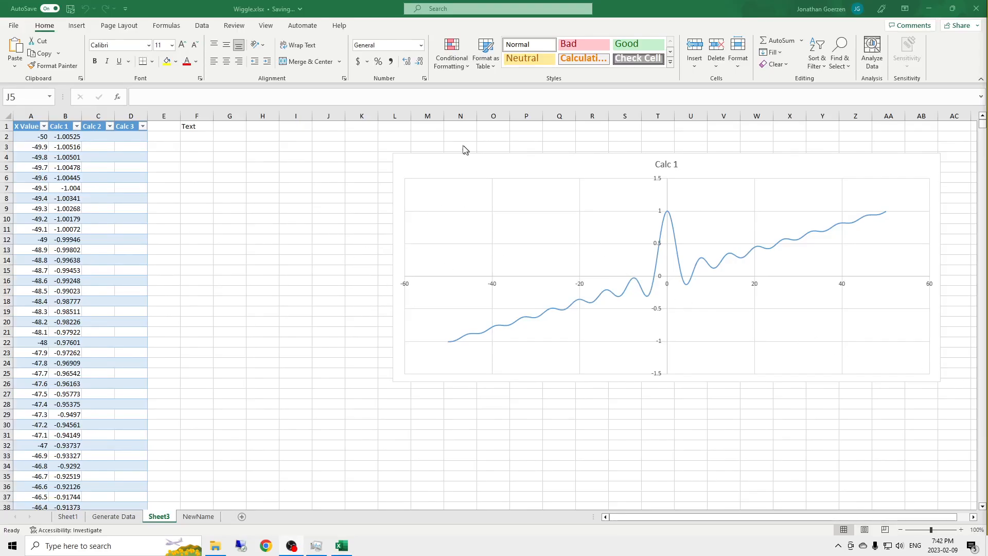
Apply a quick layout to the chart that adds axis titles, a right-side legend and a linear trendline.
{"action": "left_click", "coordinate": [446, 163]}
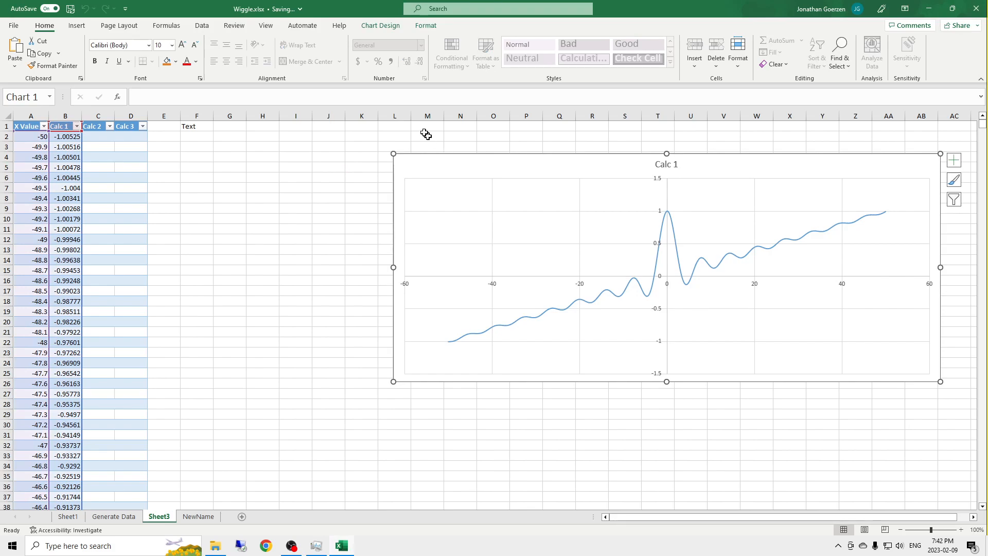
{"action": "left_click", "coordinate": [389, 26]}
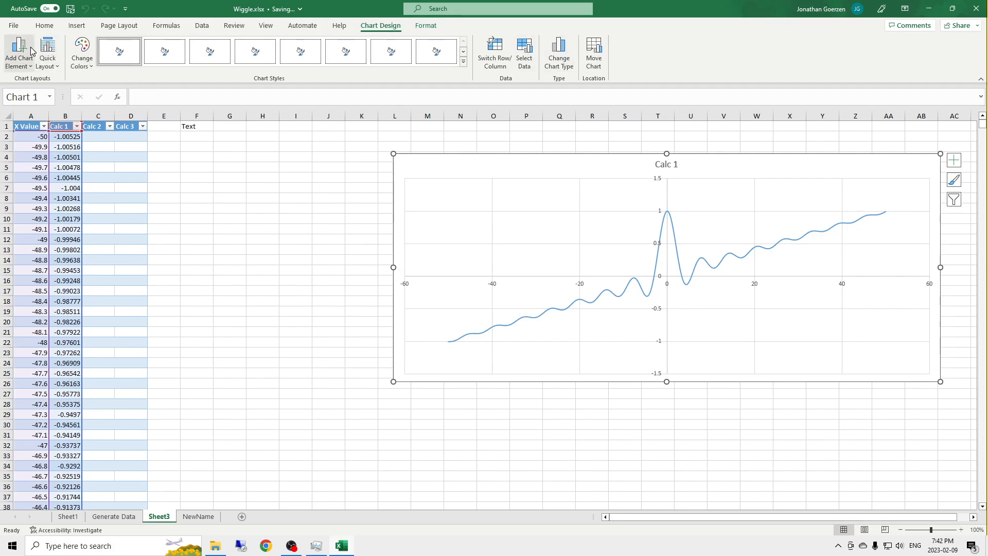
{"action": "left_click", "coordinate": [58, 69]}
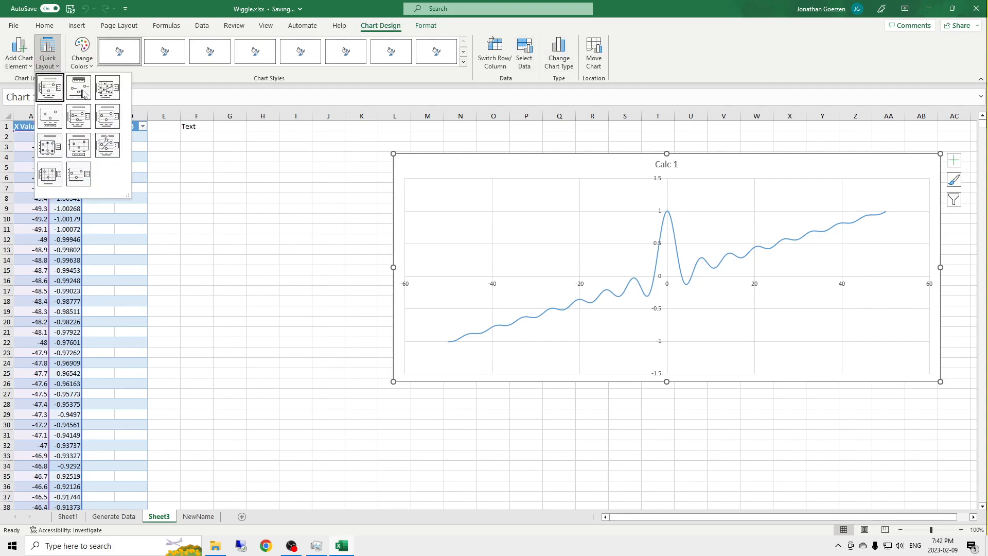
{"action": "left_click", "coordinate": [108, 93]}
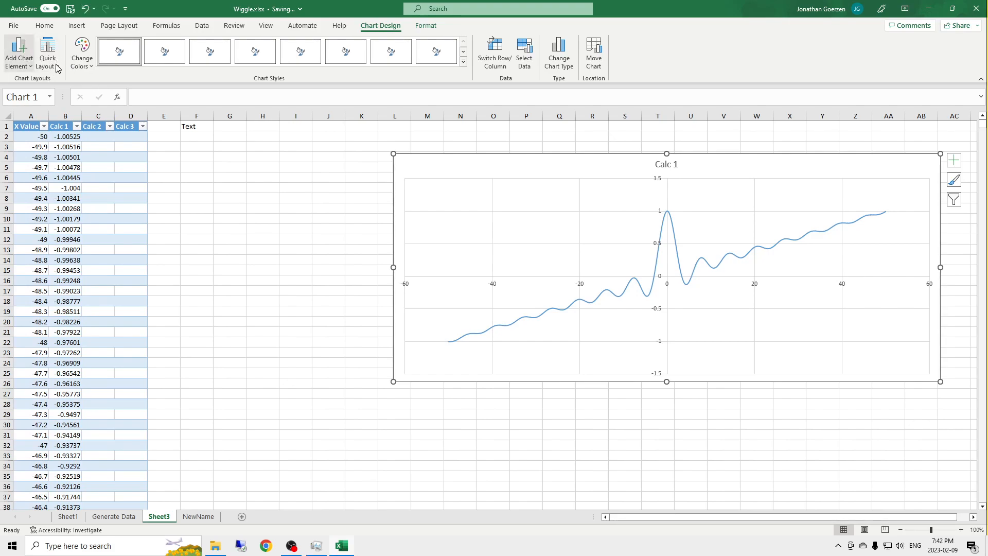
{"action": "left_click", "coordinate": [22, 57]}
{"action": "left_click", "coordinate": [296, 279]}
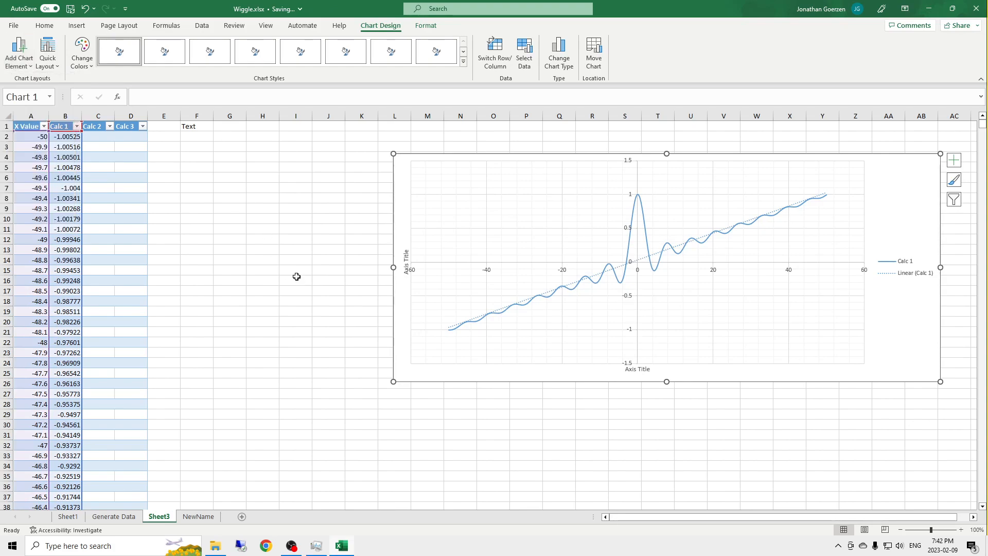
Apply a different quick layout to the chart with the title and a legend below the plot.
{"action": "left_click", "coordinate": [270, 251]}
{"action": "left_click", "coordinate": [398, 169]}
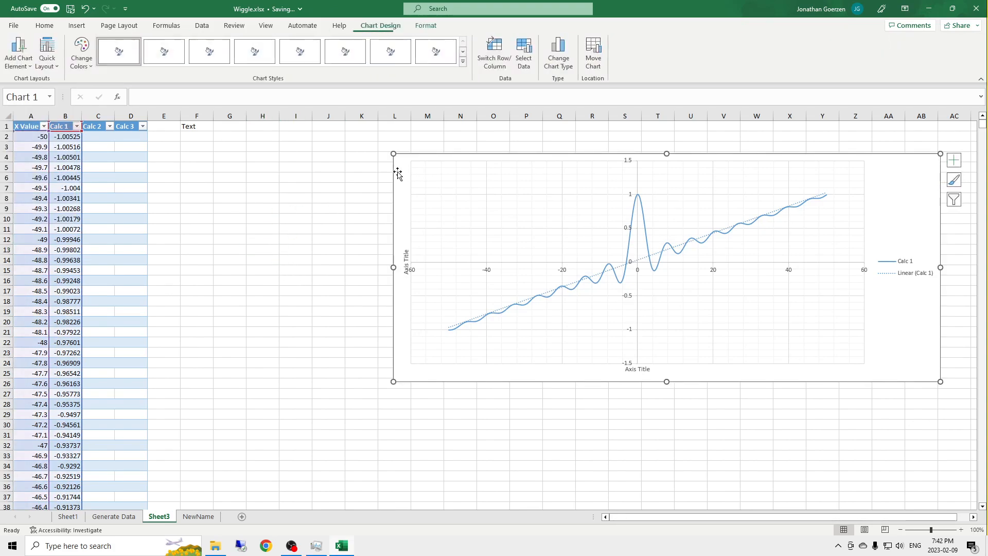
{"action": "left_click", "coordinate": [48, 59]}
{"action": "left_click", "coordinate": [75, 153]}
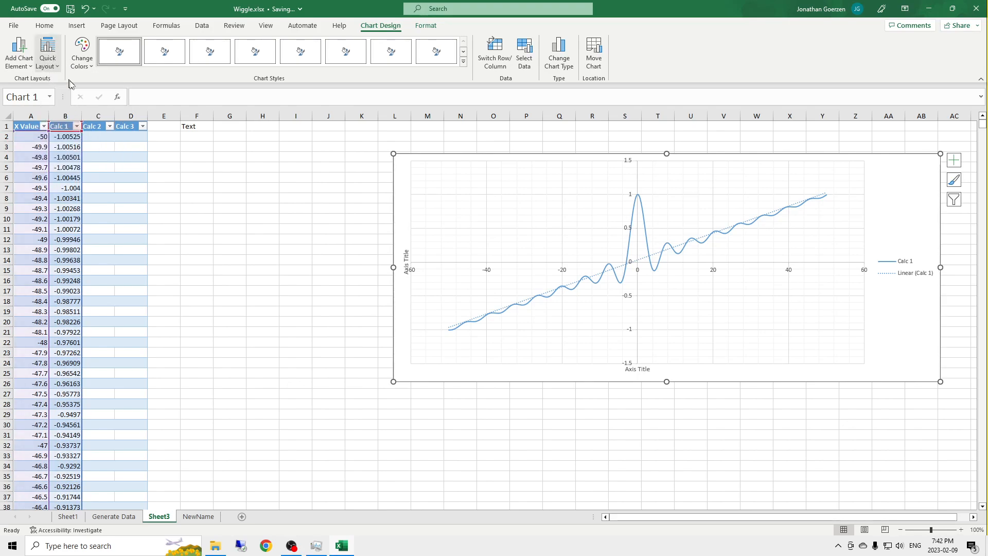
Browse the Add Chart Element options for axes, data labels and legend, then deselect the chart.
{"action": "left_click", "coordinate": [29, 64]}
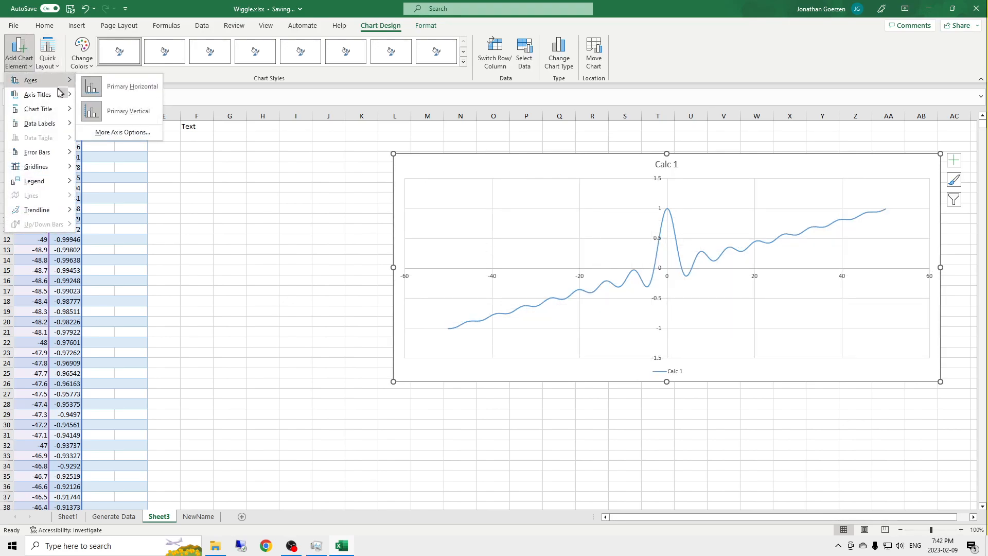
{"action": "mouse_move", "coordinate": [41, 109]}
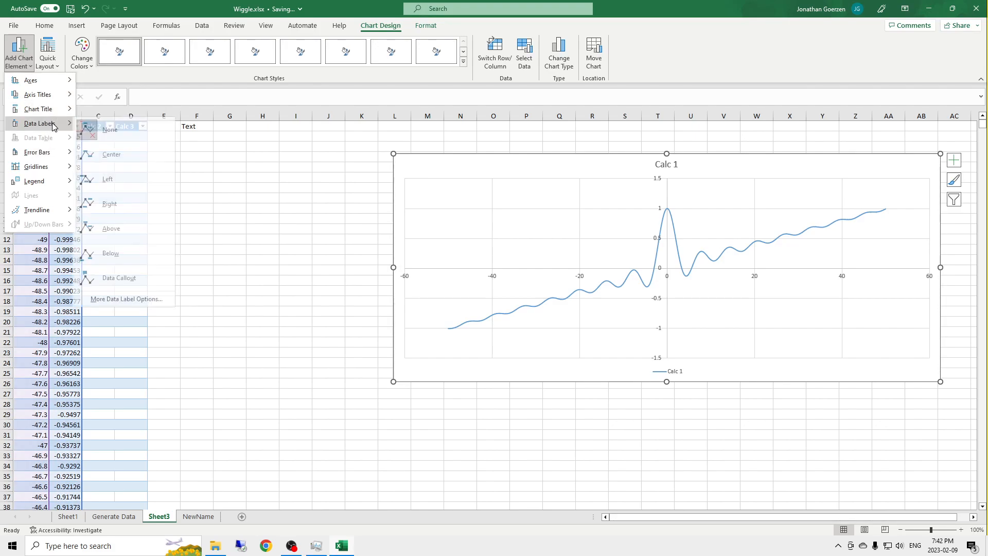
{"action": "mouse_move", "coordinate": [44, 185]}
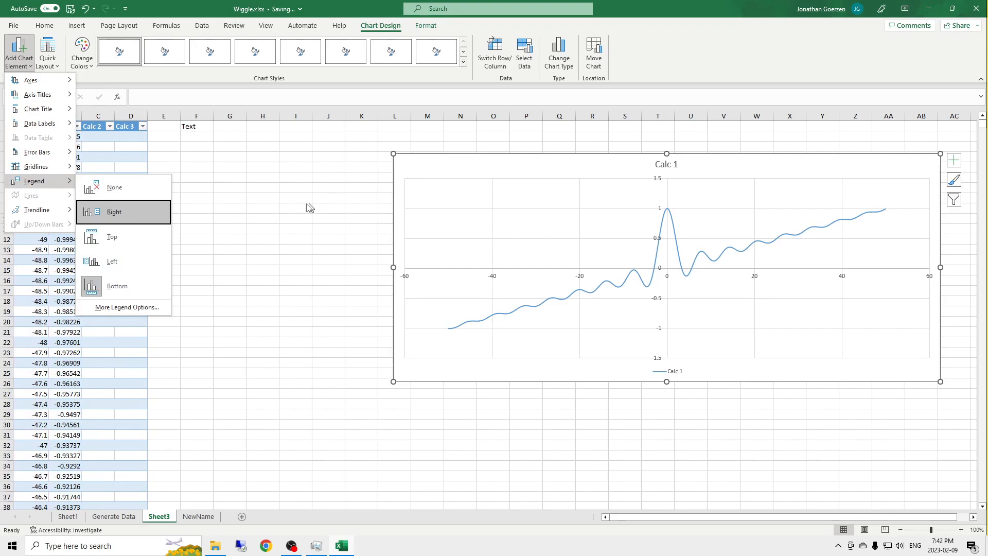
{"action": "left_click", "coordinate": [249, 157]}
{"action": "left_click", "coordinate": [301, 176]}
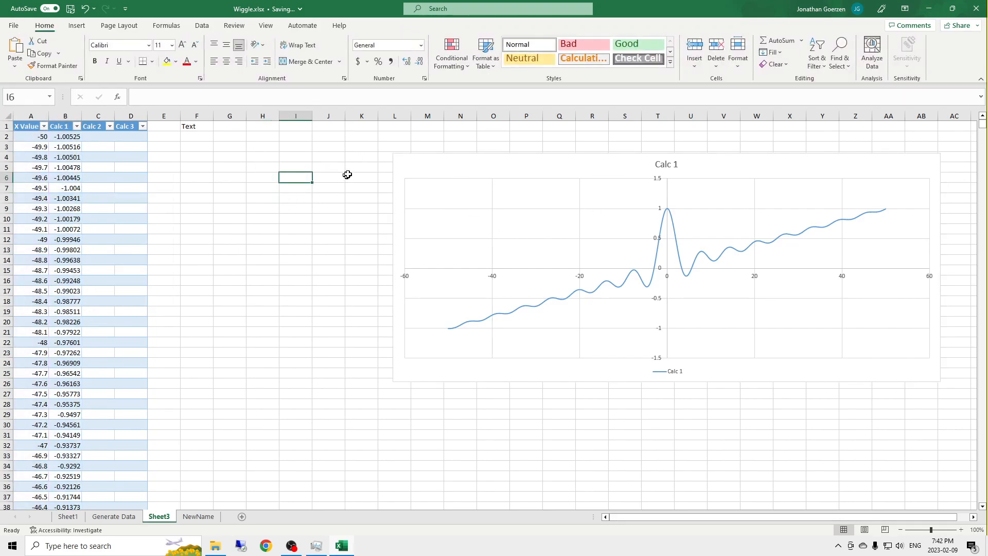
Select the chart and view its Format options, then deselect it.
{"action": "left_click", "coordinate": [446, 159]}
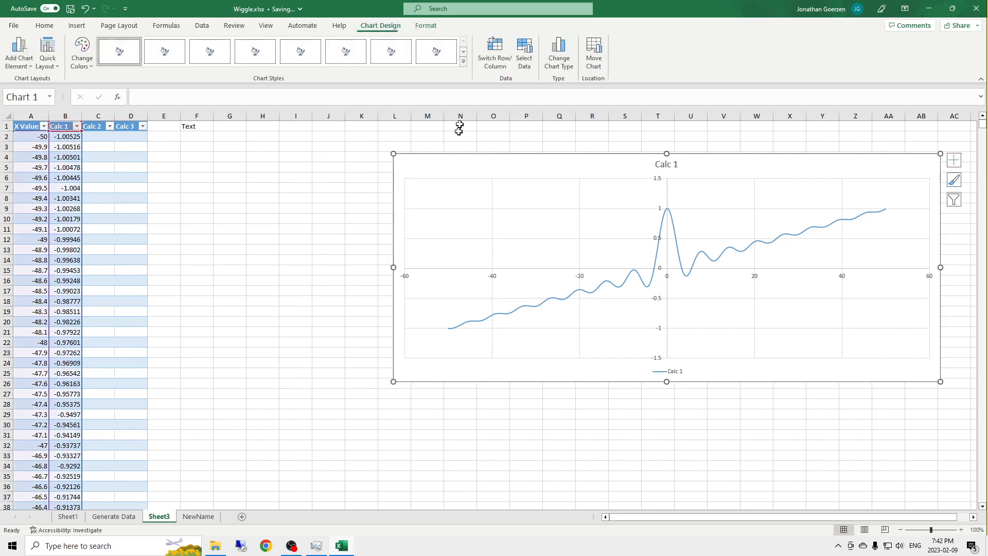
{"action": "left_click", "coordinate": [426, 26]}
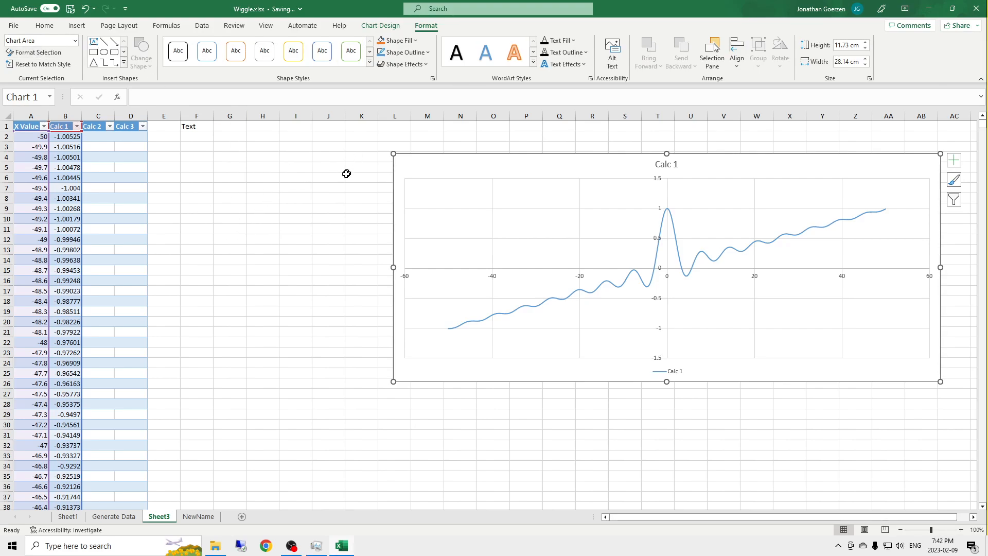
{"action": "left_click", "coordinate": [360, 186]}
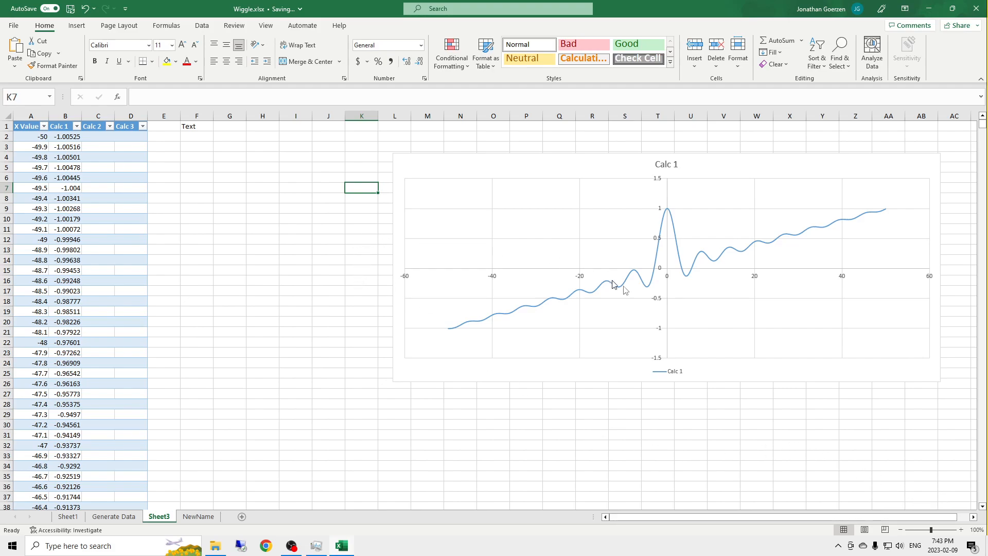
Zoom the worksheet in to 130% and scroll back to the top of the sheet.
{"action": "left_click", "coordinate": [964, 530]}
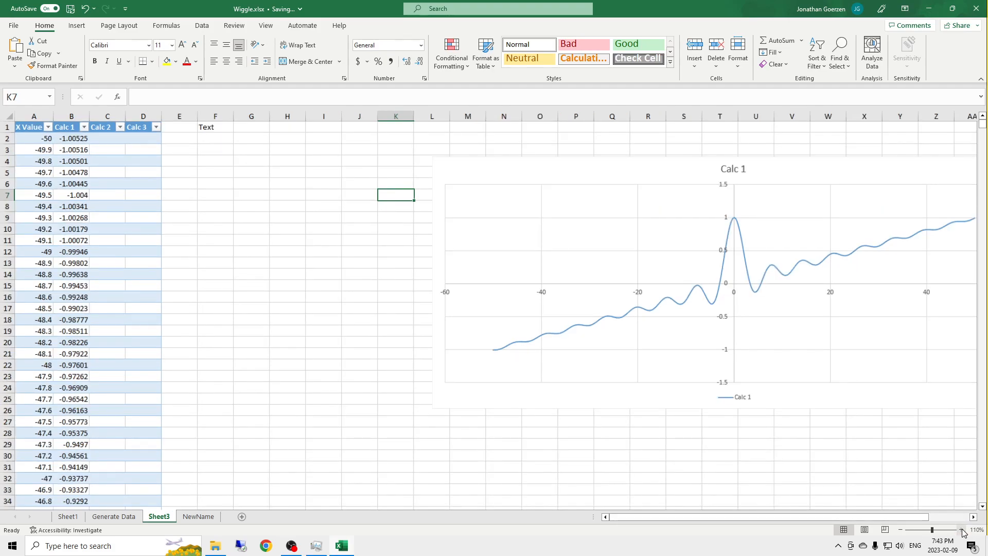
{"action": "left_click", "coordinate": [963, 531]}
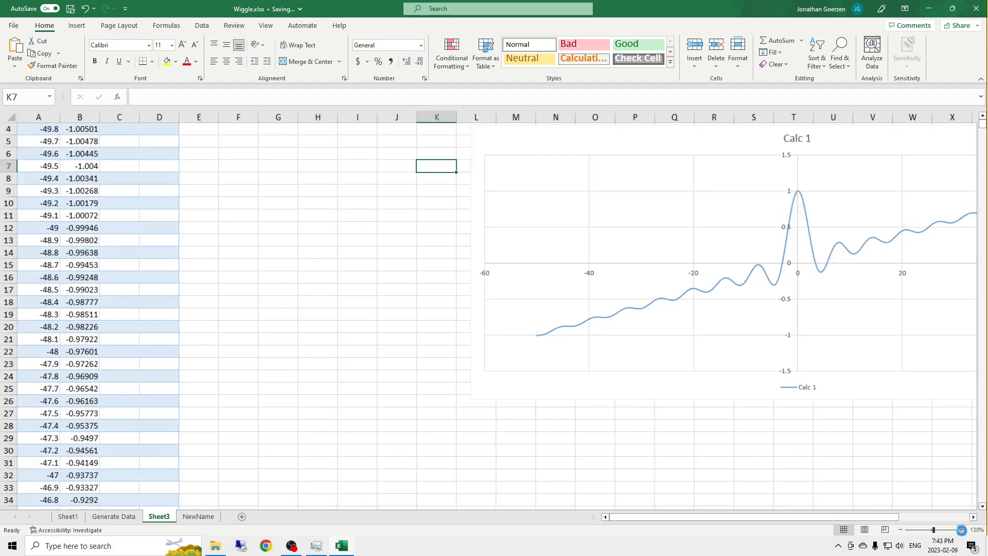
{"action": "left_click", "coordinate": [963, 531]}
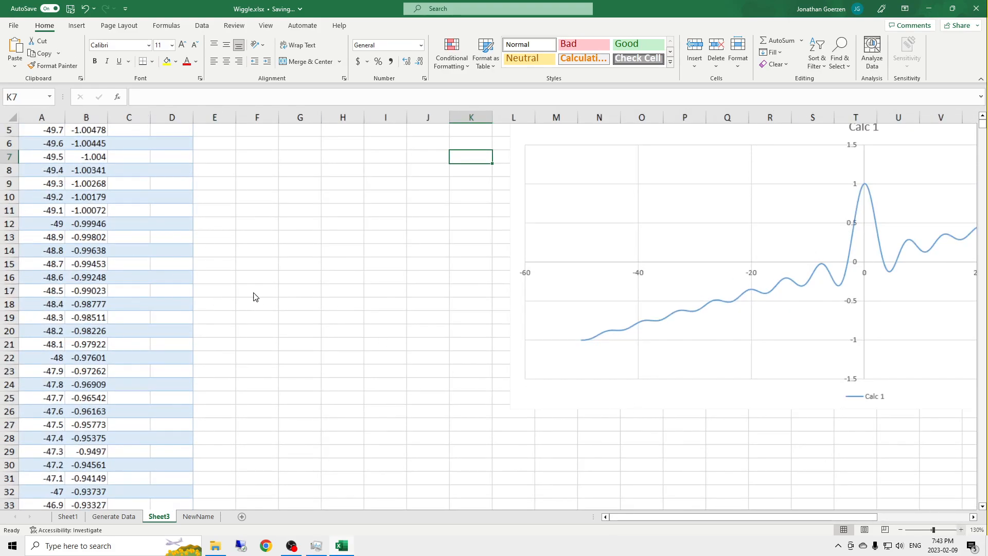
{"action": "scroll", "coordinate": [349, 182], "scroll_direction": "up", "scroll_amount": 2}
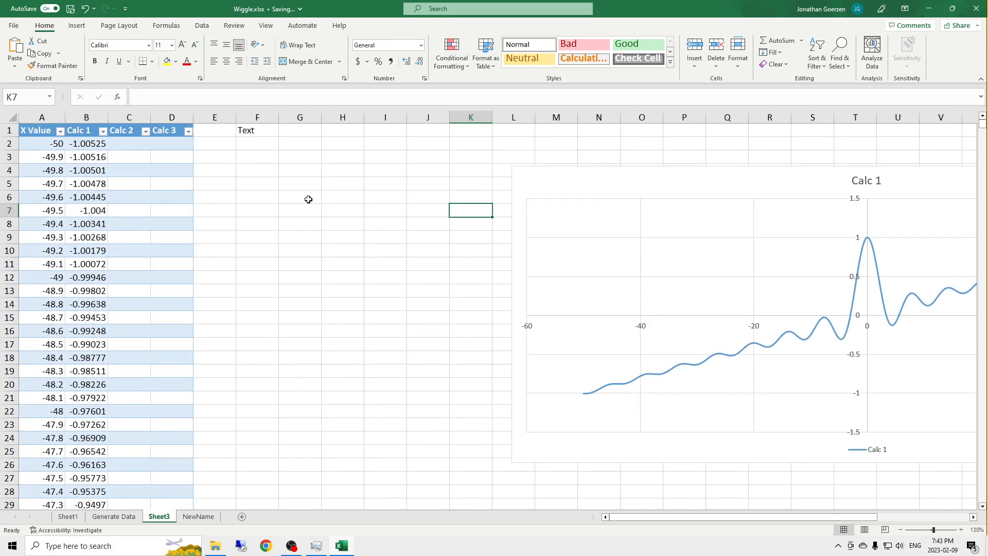